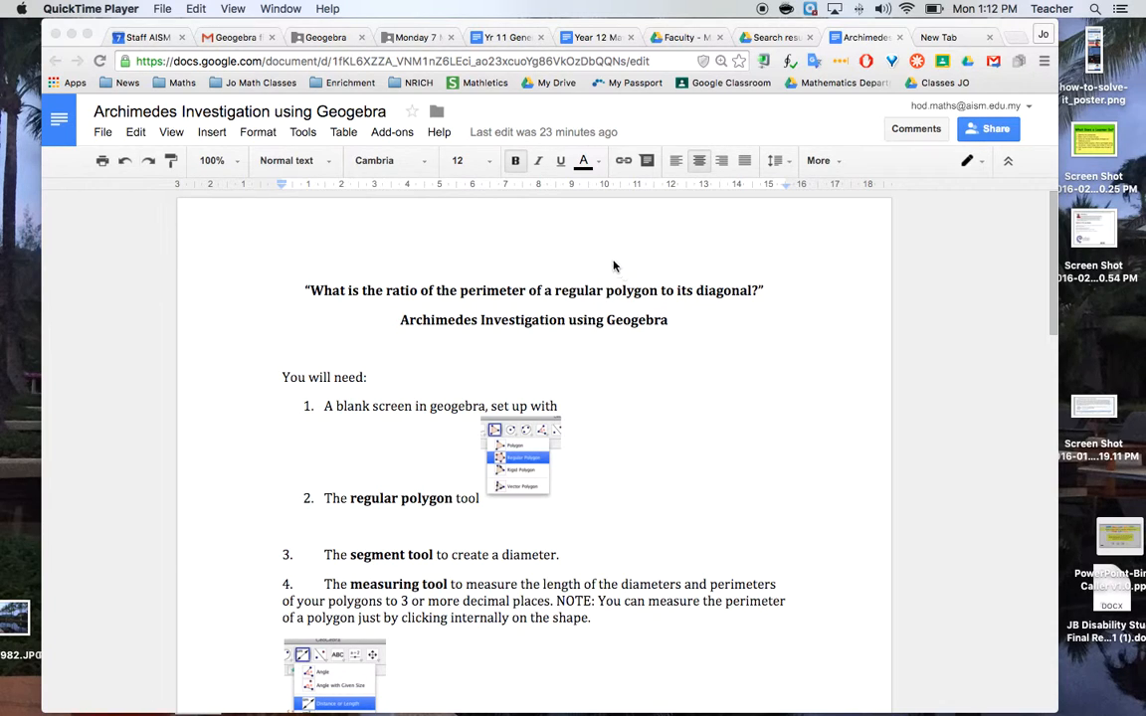
# Open GeoGebra from the Chrome apps page and start a new Geometry construction
pyautogui.click(70, 85)
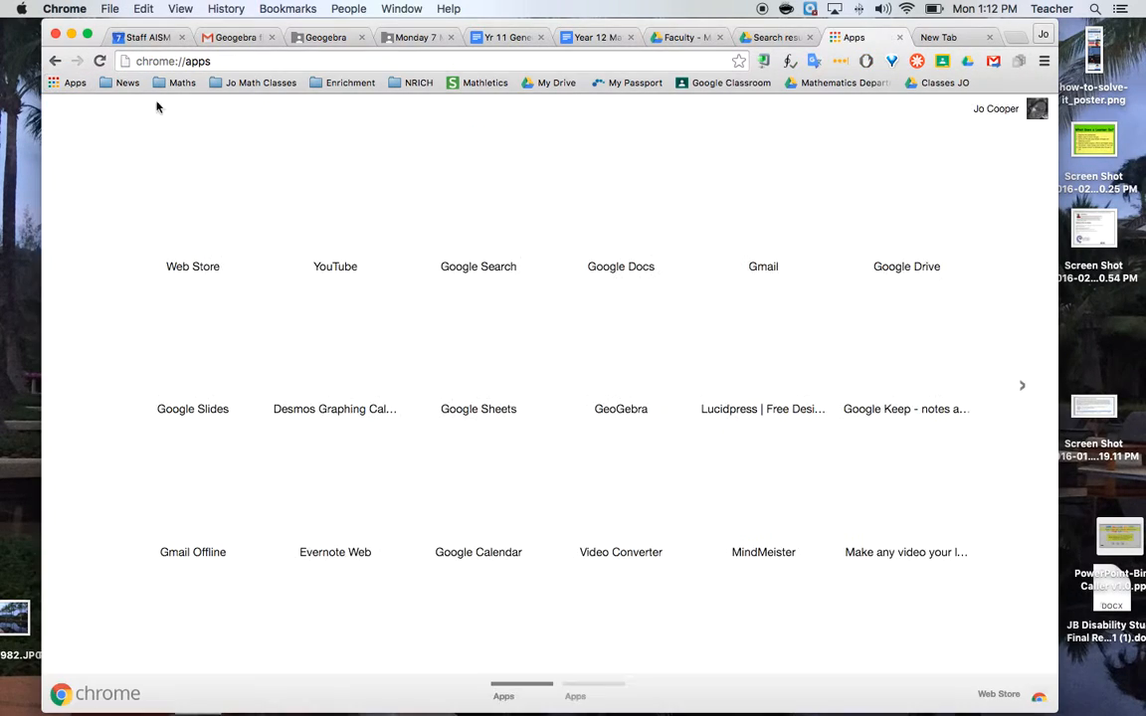
pyautogui.click(626, 356)
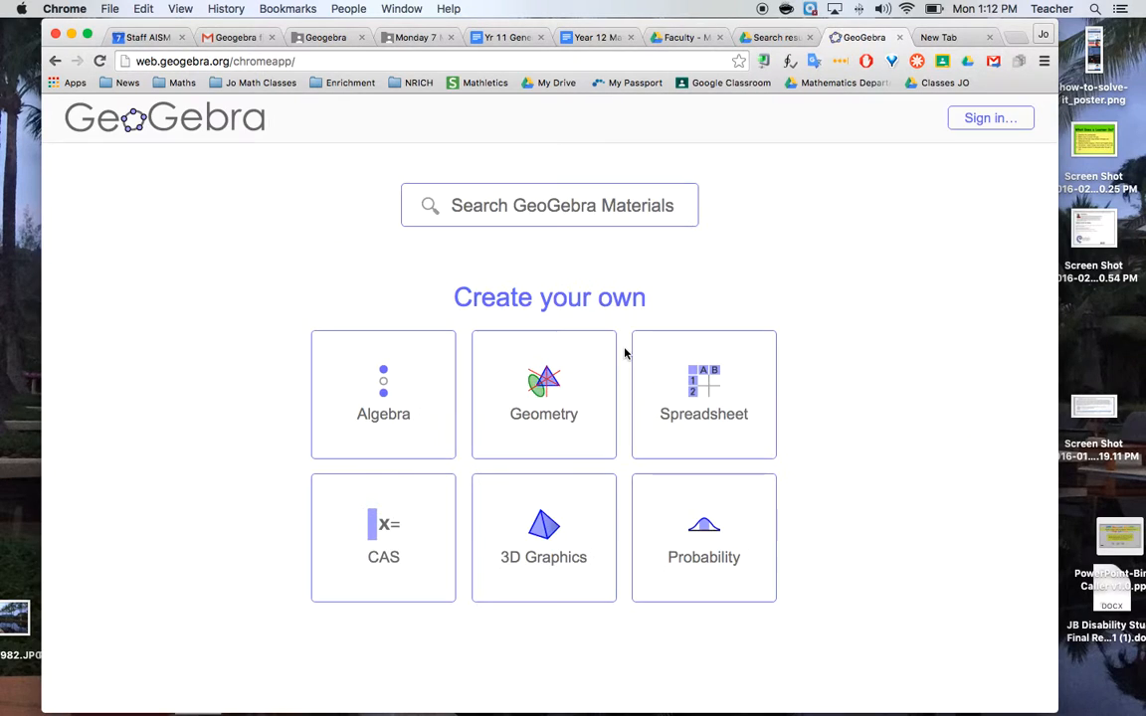
pyautogui.click(550, 408)
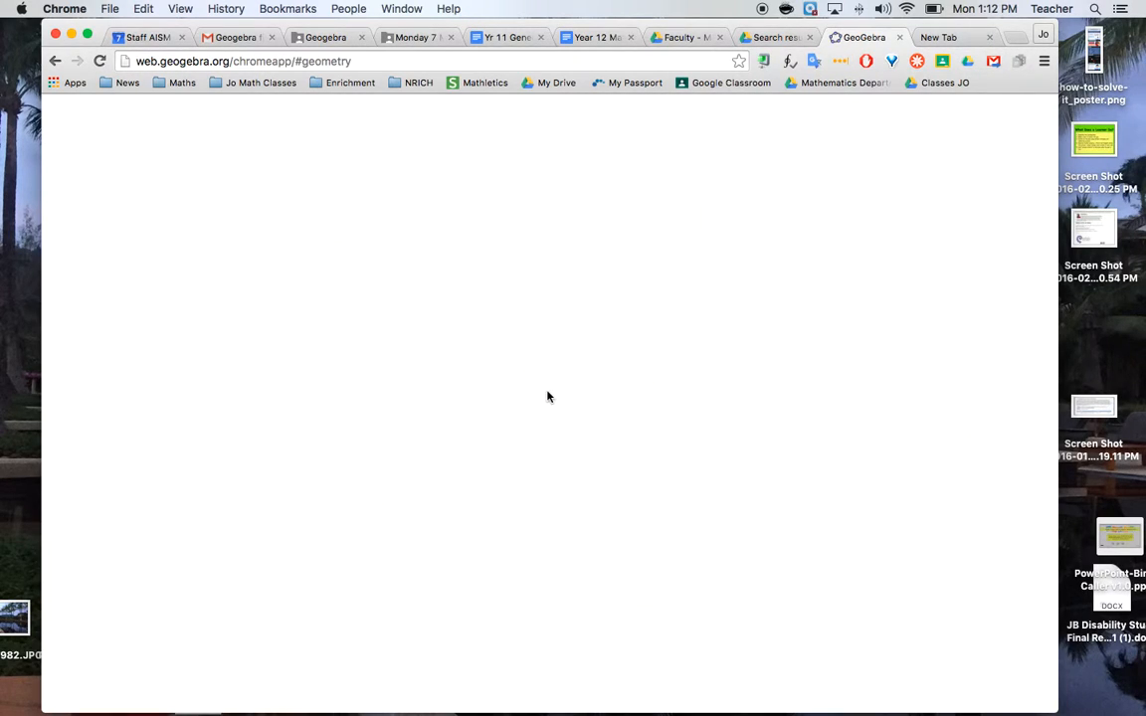
# Show the Spreadsheet view beside the drawing area and widen it to reveal columns A to E
pyautogui.click(1033, 116)
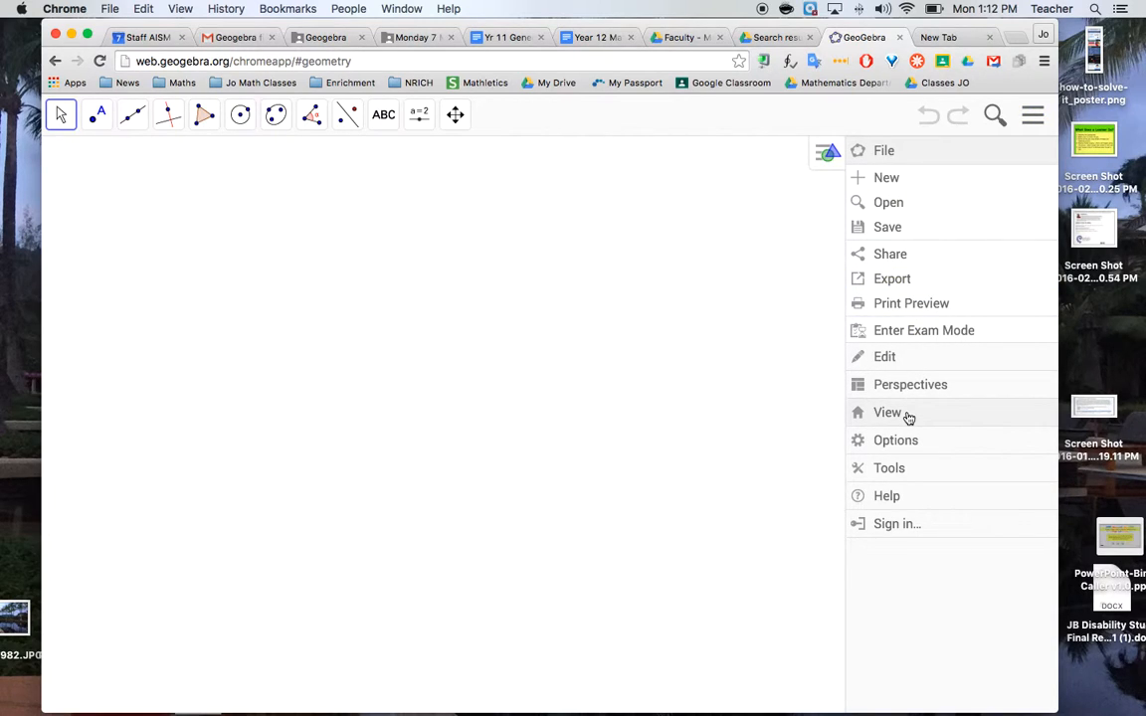
pyautogui.click(908, 415)
pyautogui.click(879, 376)
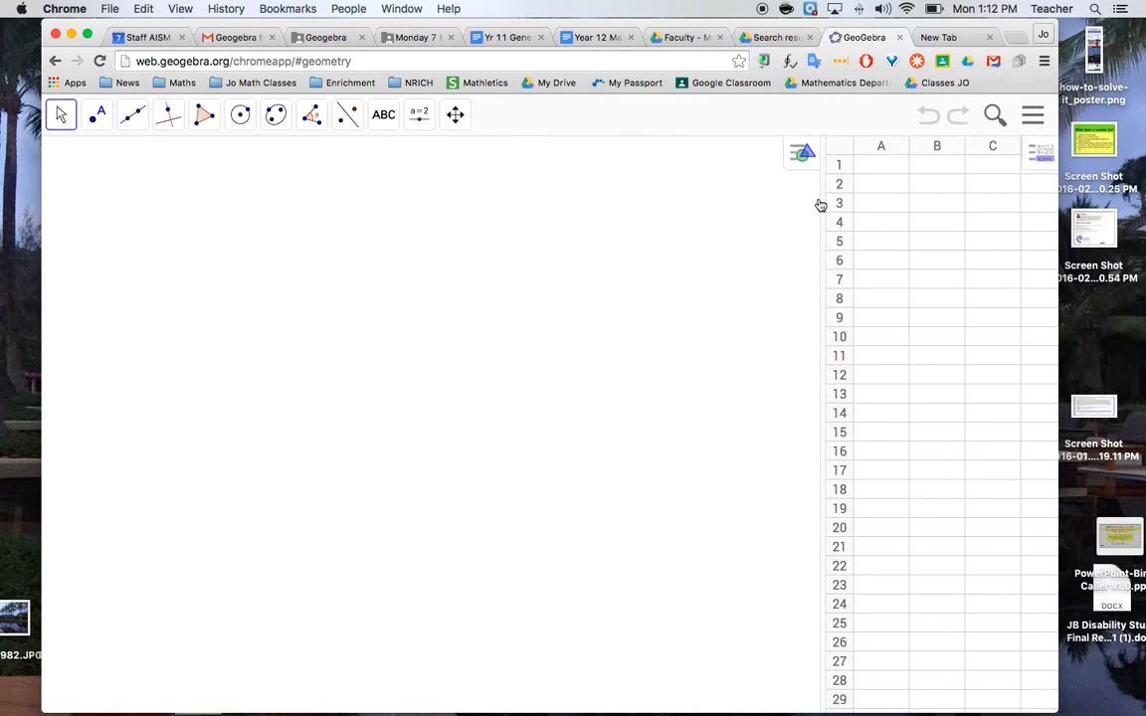
pyautogui.moveTo(821, 199); pyautogui.dragTo(701, 210)
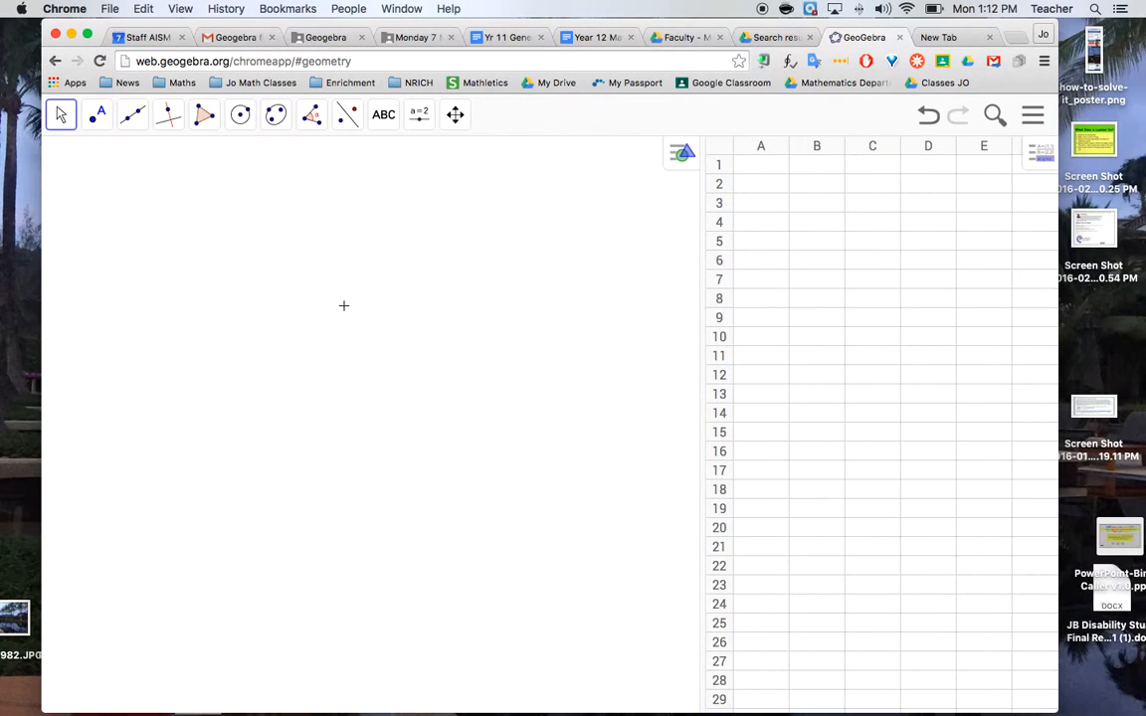
pyautogui.click(912, 261)
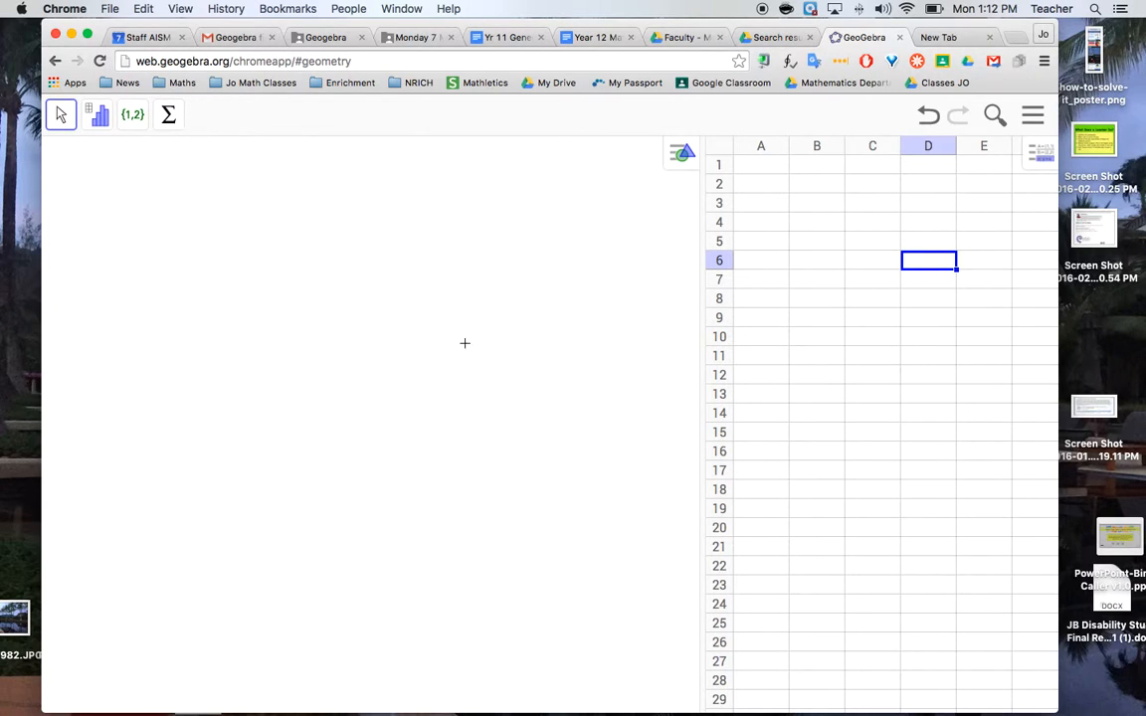
# Enter the headings "No. of sides", "Perimeter", "Diagonal" and "Ratio" in cells A1 to D1
pyautogui.click(765, 171)
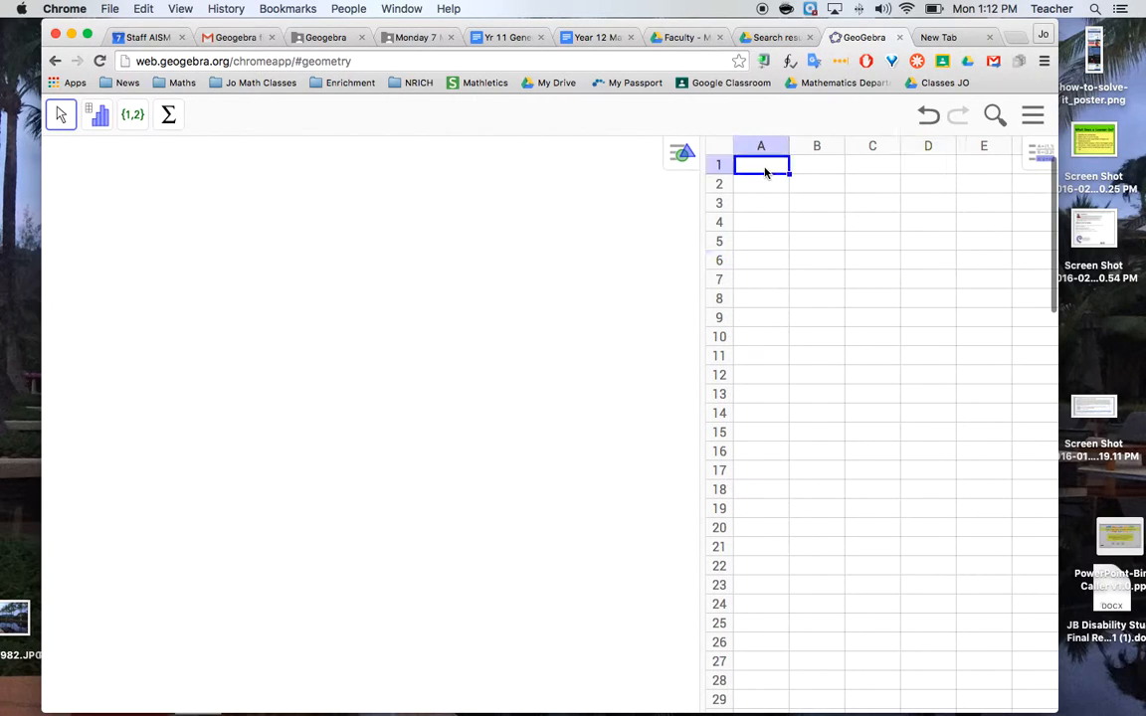
pyautogui.write('N')
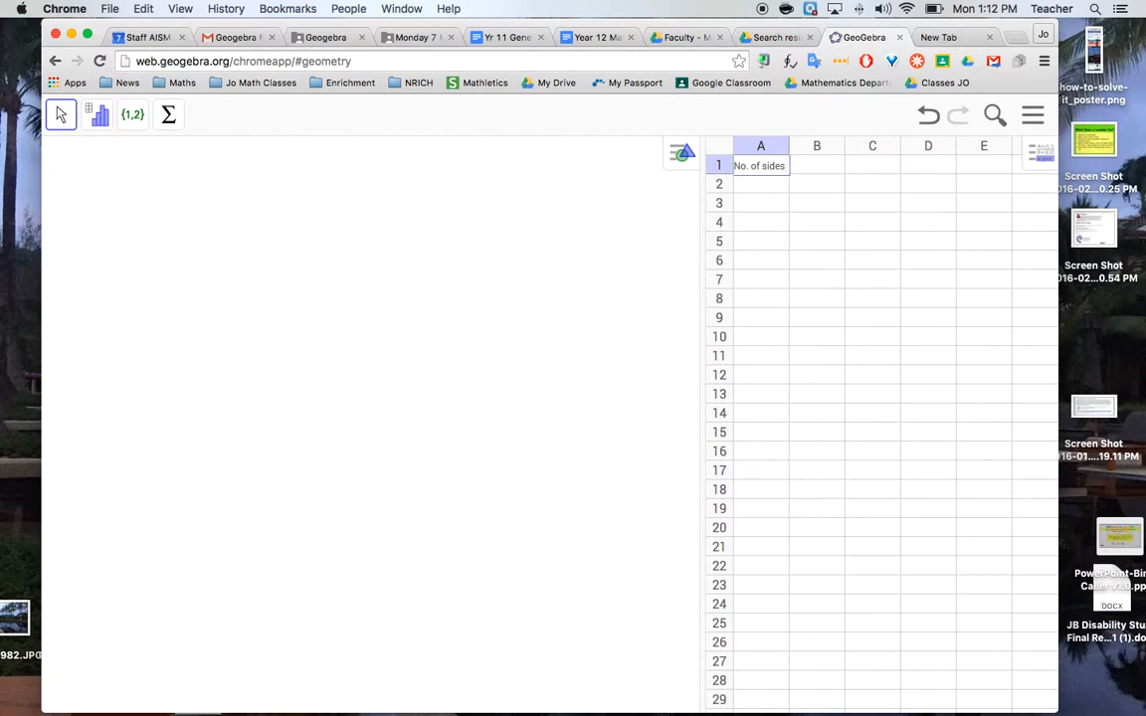
pyautogui.write('o. of sides')
pyautogui.press('Tab')
pyautogui.write('Perim')
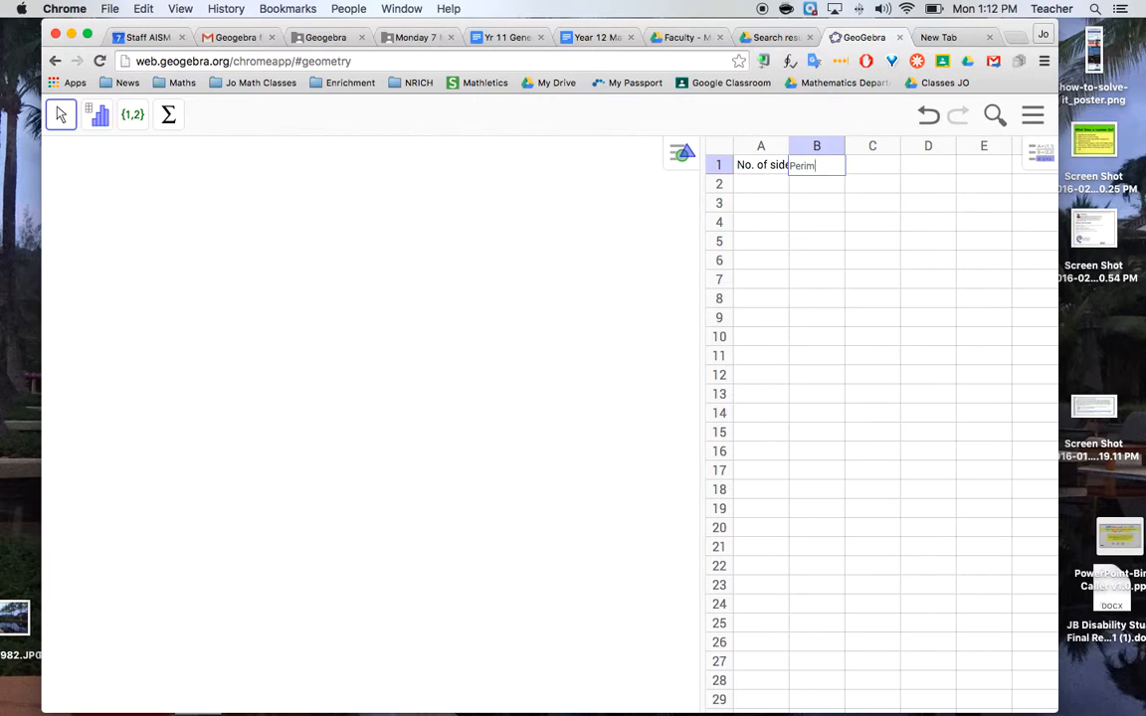
pyautogui.write('eter')
pyautogui.press('Tab')
pyautogui.write('Di')
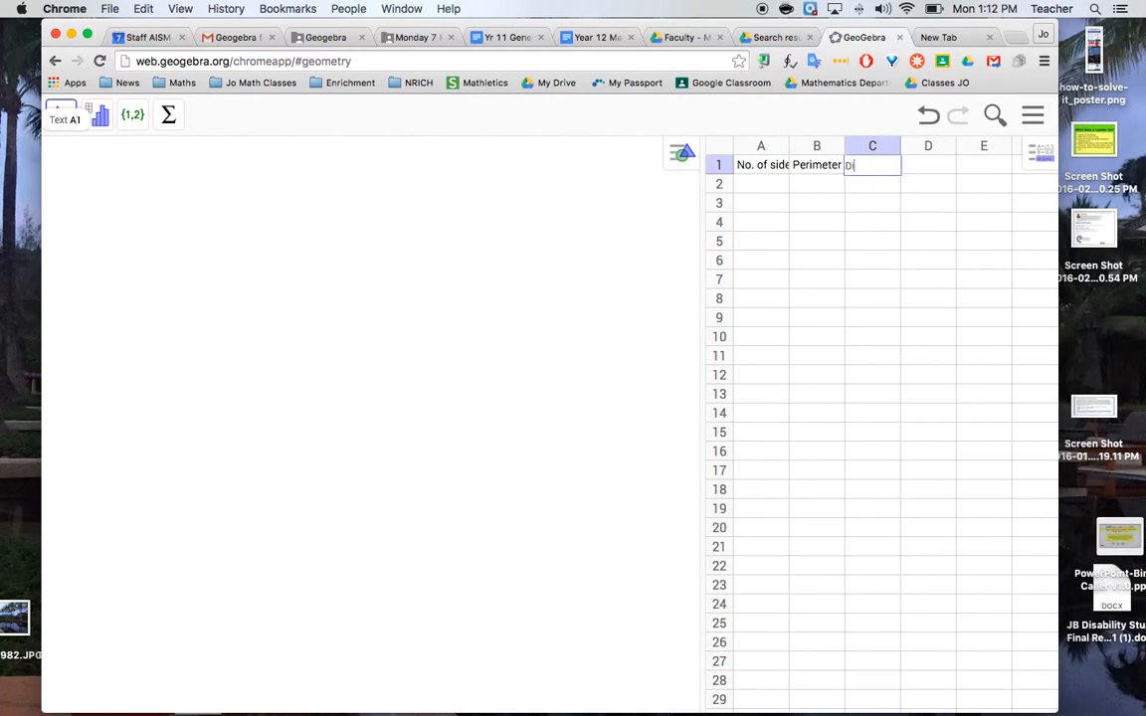
pyautogui.press('BackSpace')
pyautogui.write('agonal')
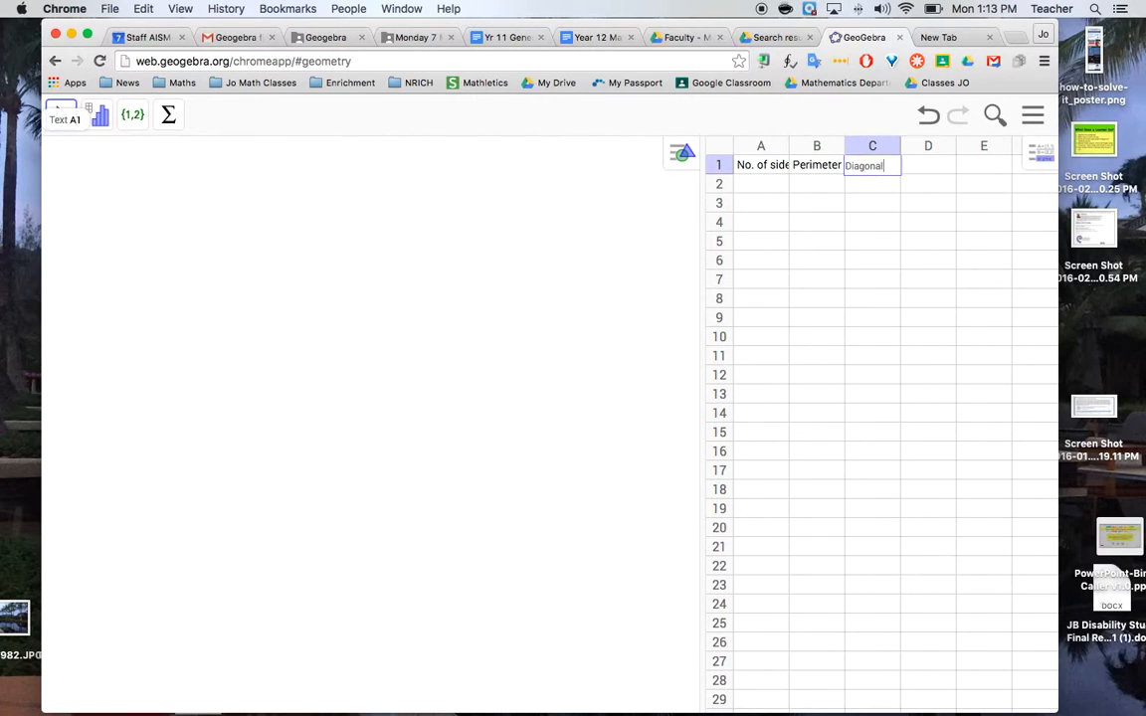
pyautogui.press('Tab')
pyautogui.write('Ra')
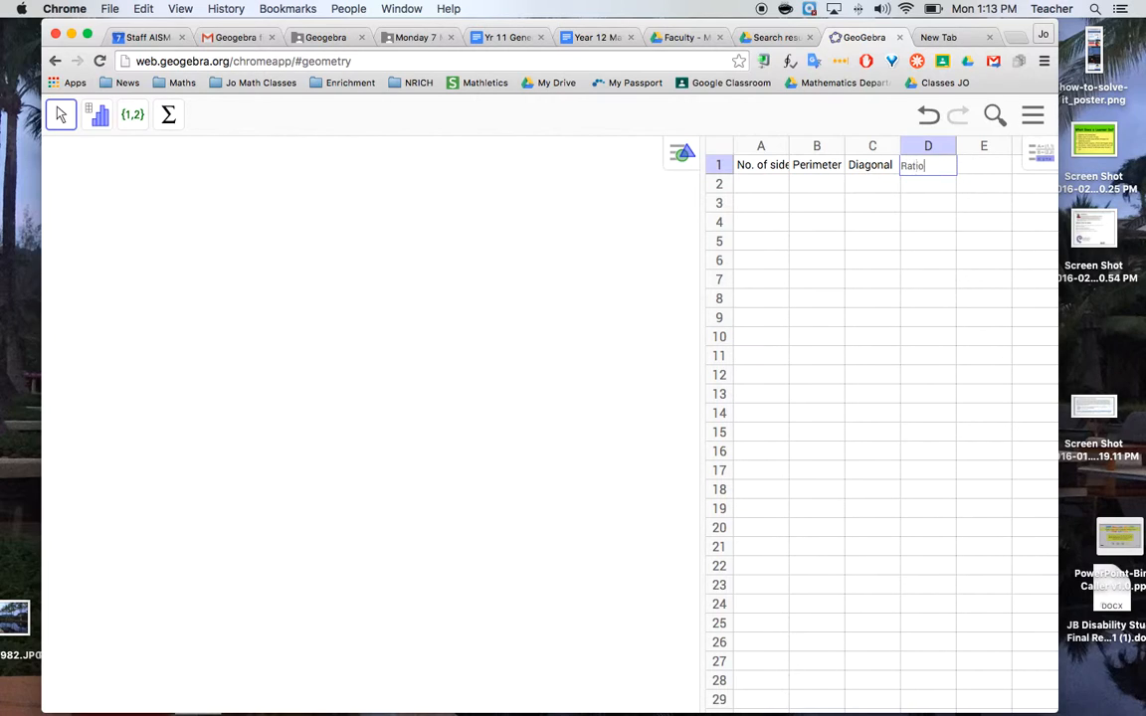
pyautogui.write('tio')
pyautogui.press('Return')
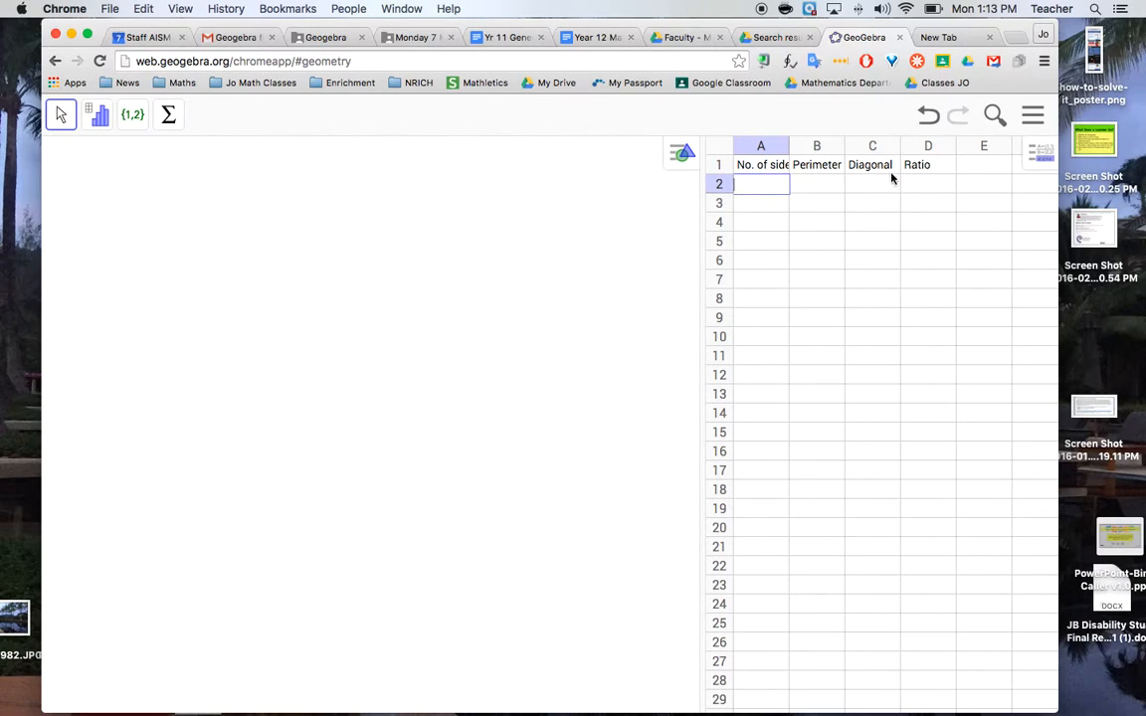
# Enter 4 in cell A2 and draw a regular polygon with 4 vertices and sides about 4.5 units long
pyautogui.write('4')
pyautogui.click(347, 213)
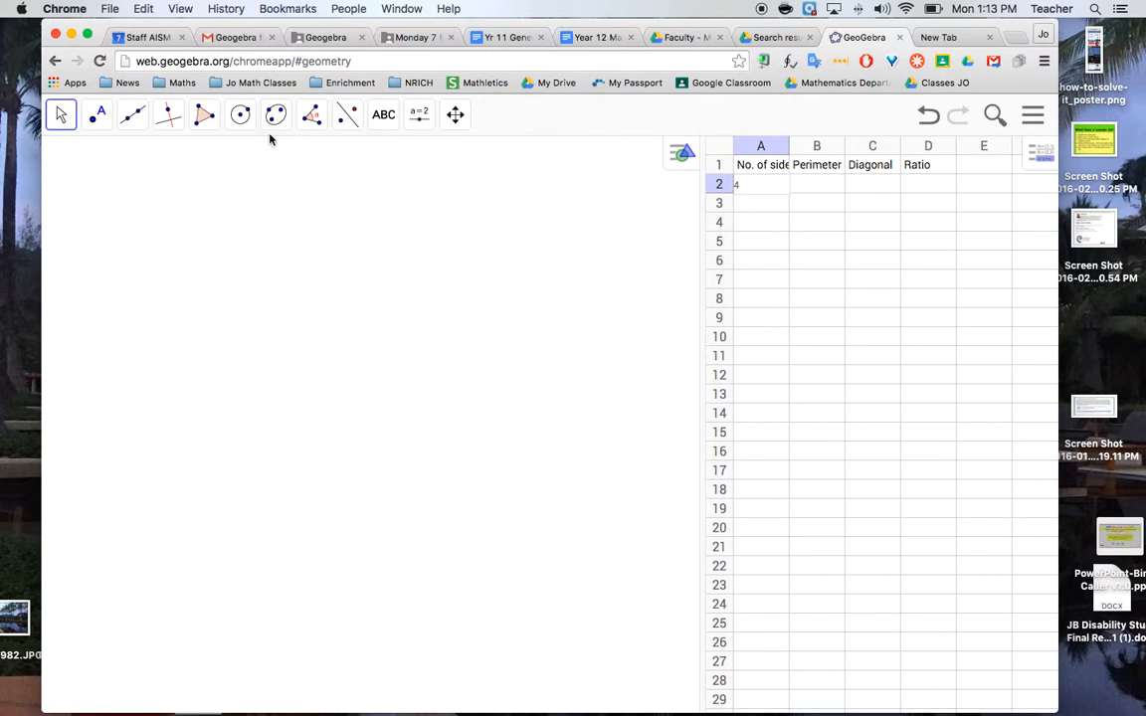
pyautogui.click(207, 124)
pyautogui.click(214, 194)
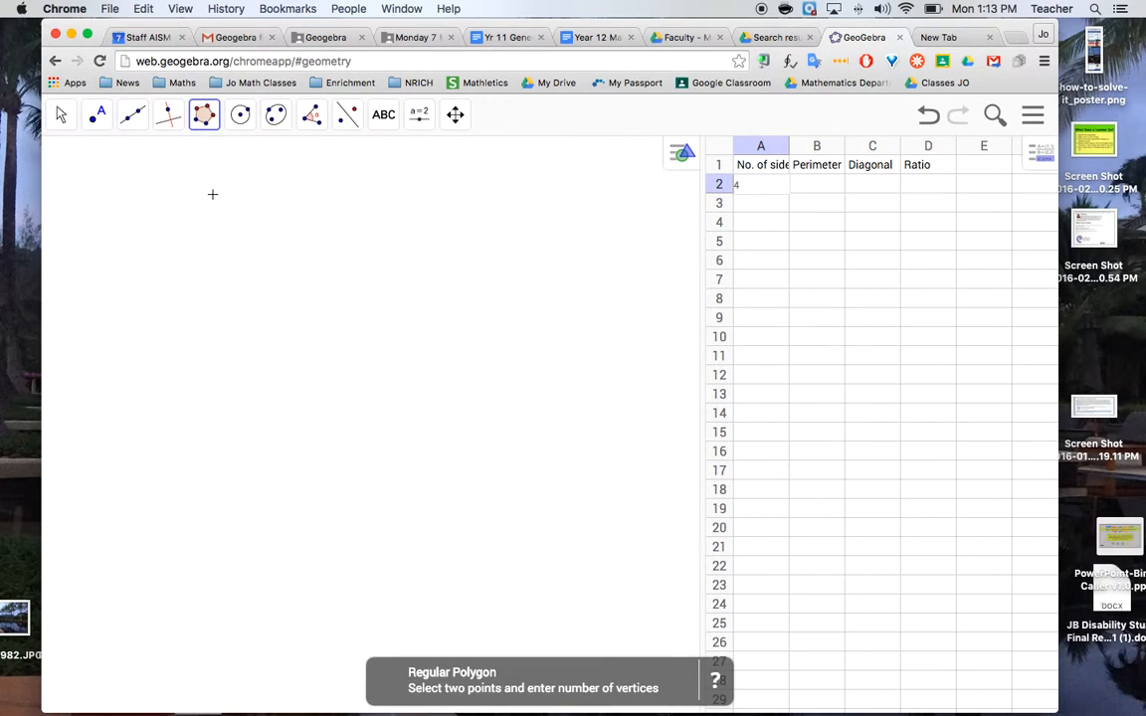
pyautogui.click(158, 295)
pyautogui.click(332, 256)
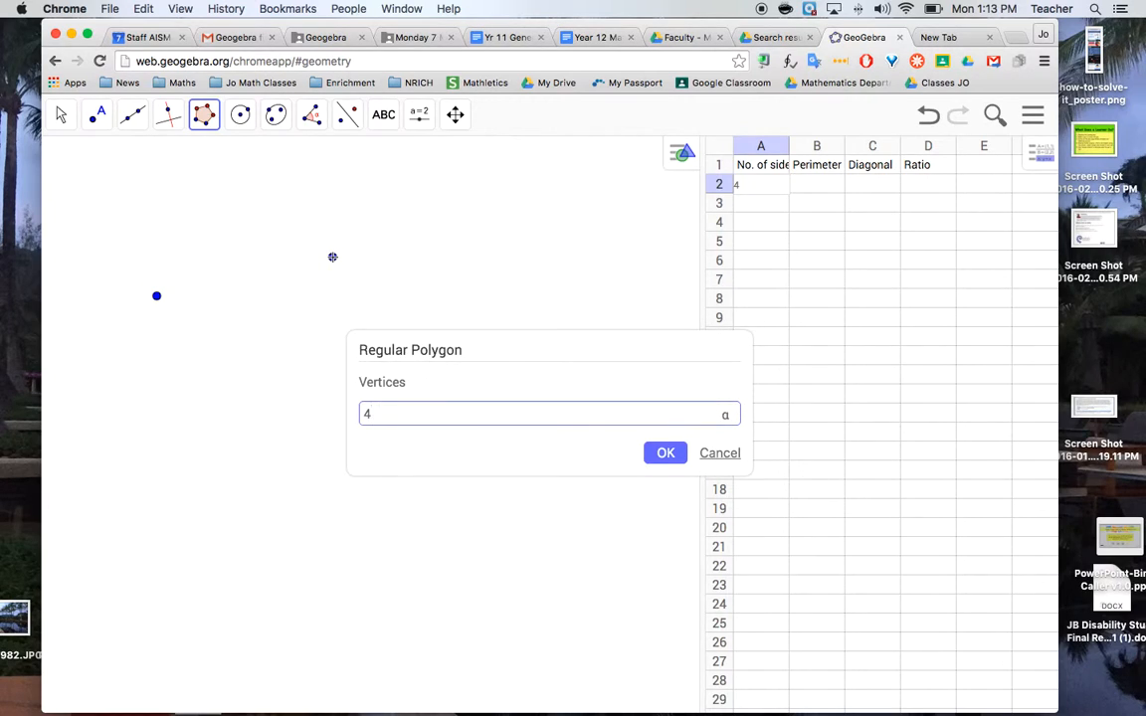
pyautogui.press('Return')
# Draw a segment along the square's diagonal from its lower-left vertex to its upper-right vertex
pyautogui.click(456, 115)
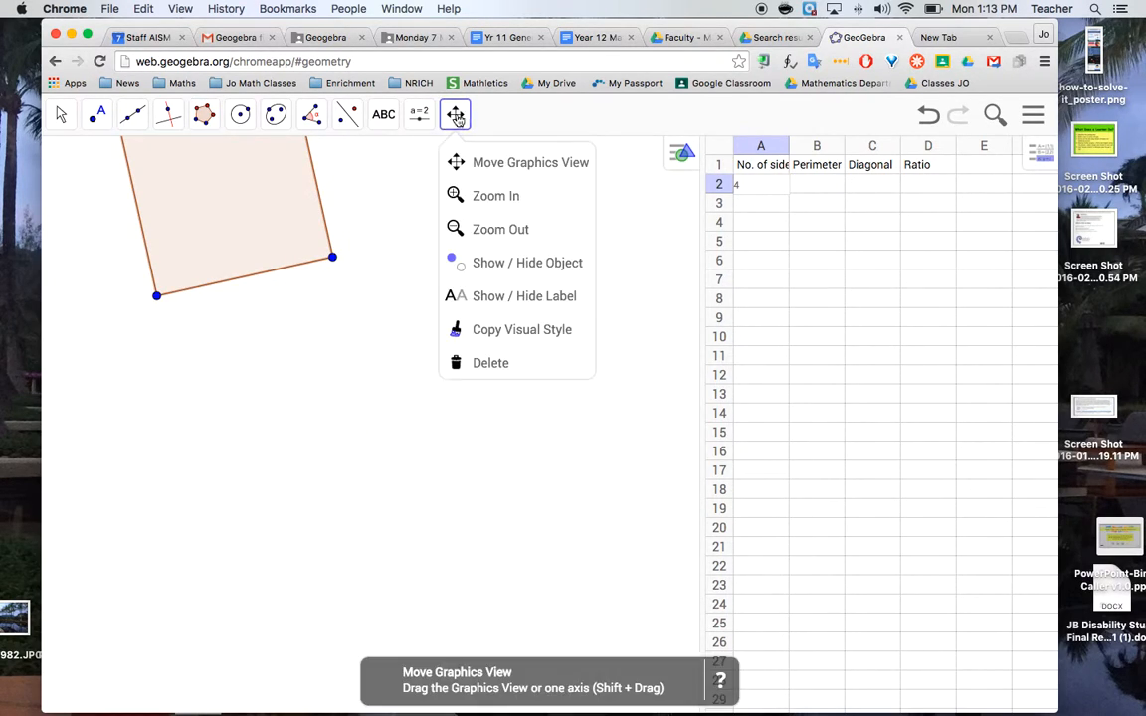
pyautogui.moveTo(264, 182); pyautogui.dragTo(278, 339)
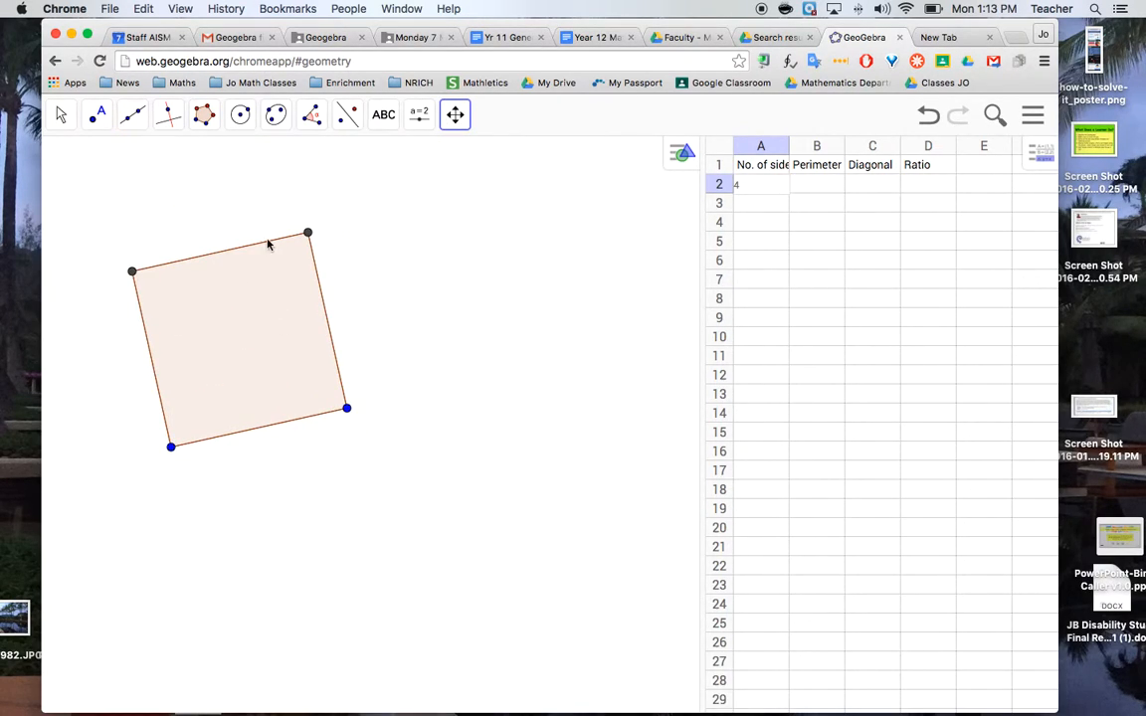
pyautogui.click(141, 127)
pyautogui.click(158, 194)
pyautogui.click(171, 446)
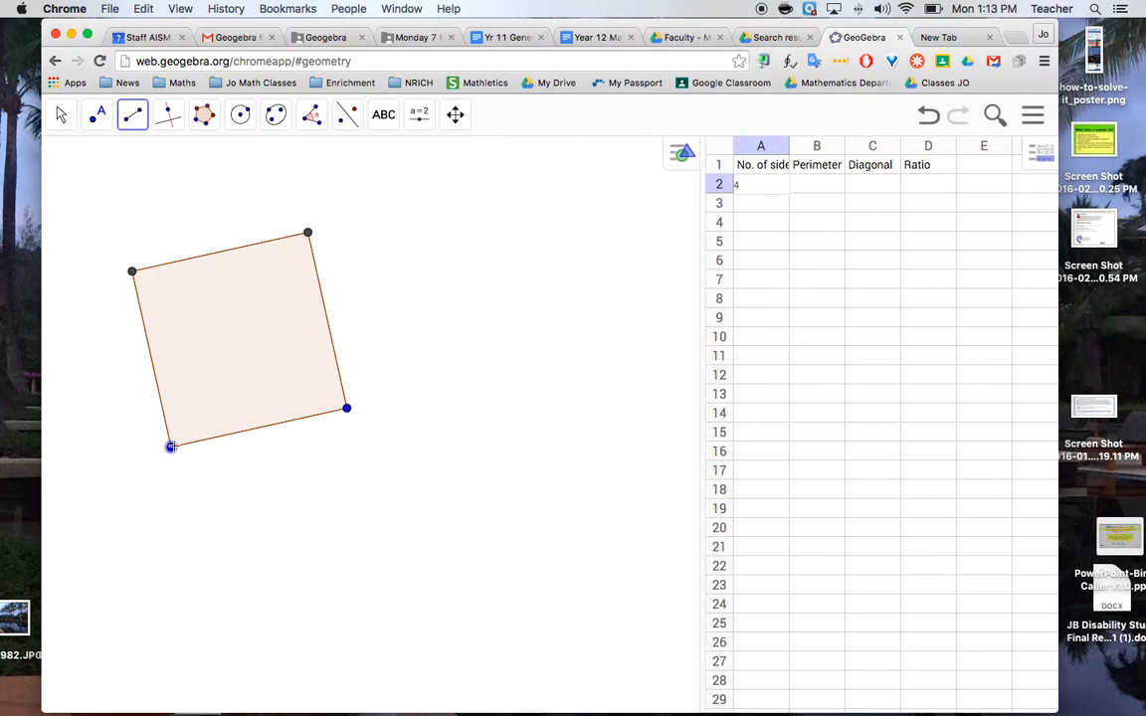
pyautogui.click(302, 230)
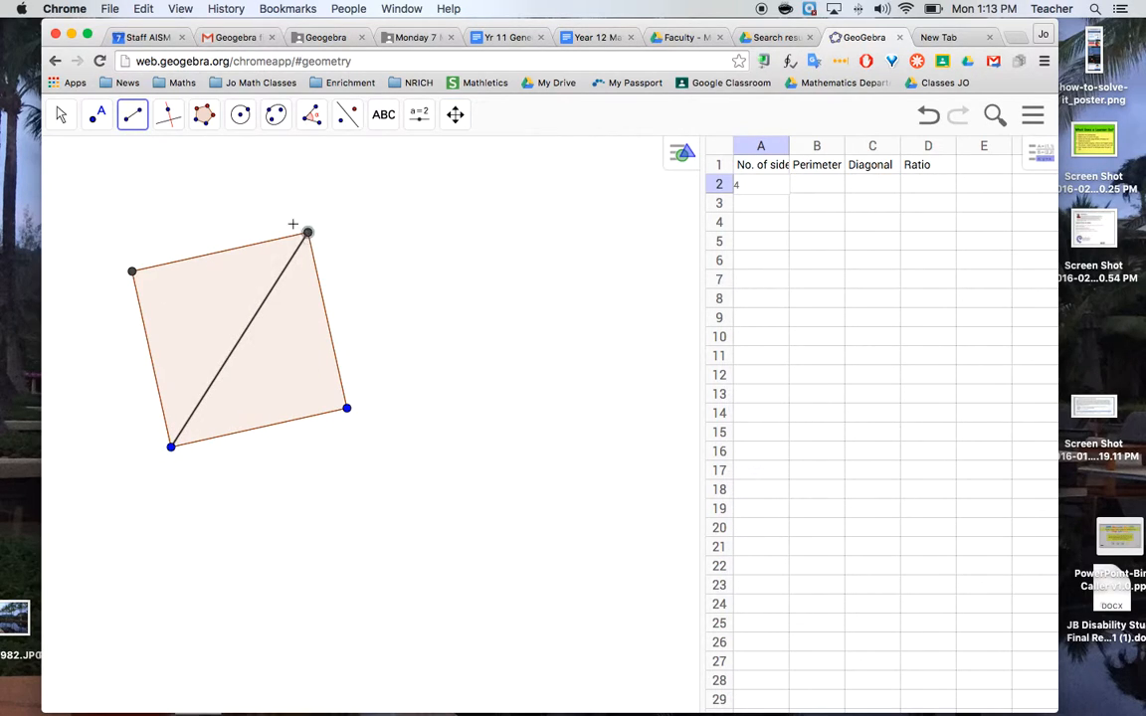
# Label the lengths of the square's upper side and its diagonal with the Distance or Length tool
pyautogui.click(316, 121)
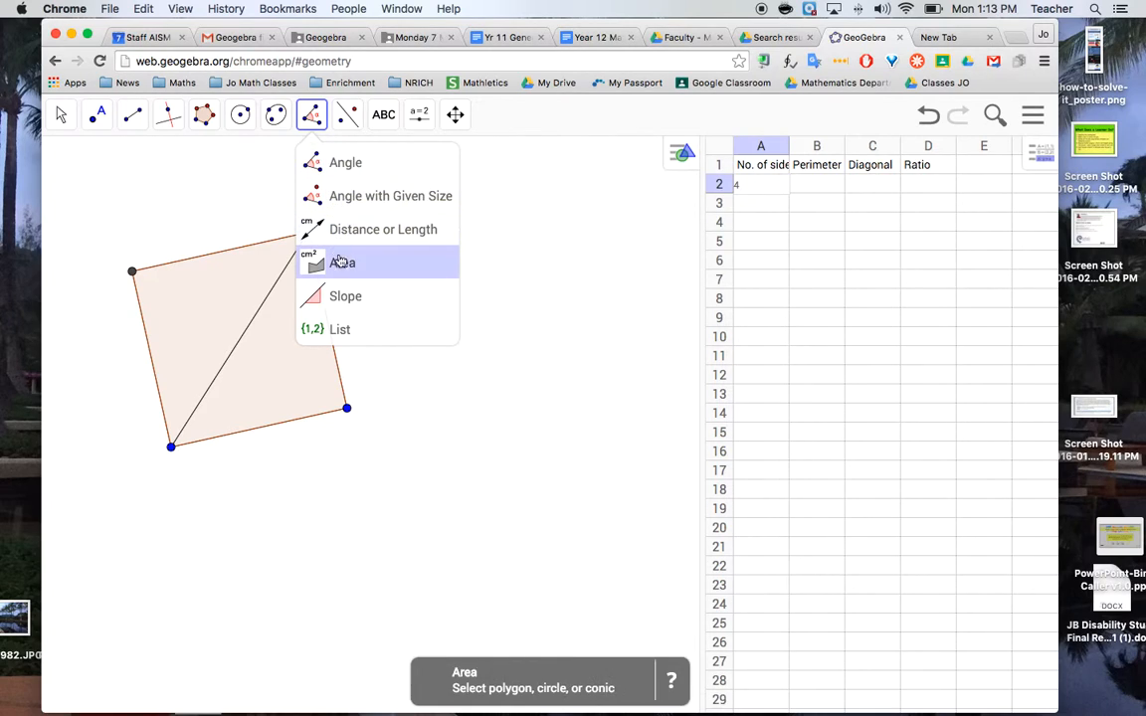
pyautogui.click(313, 228)
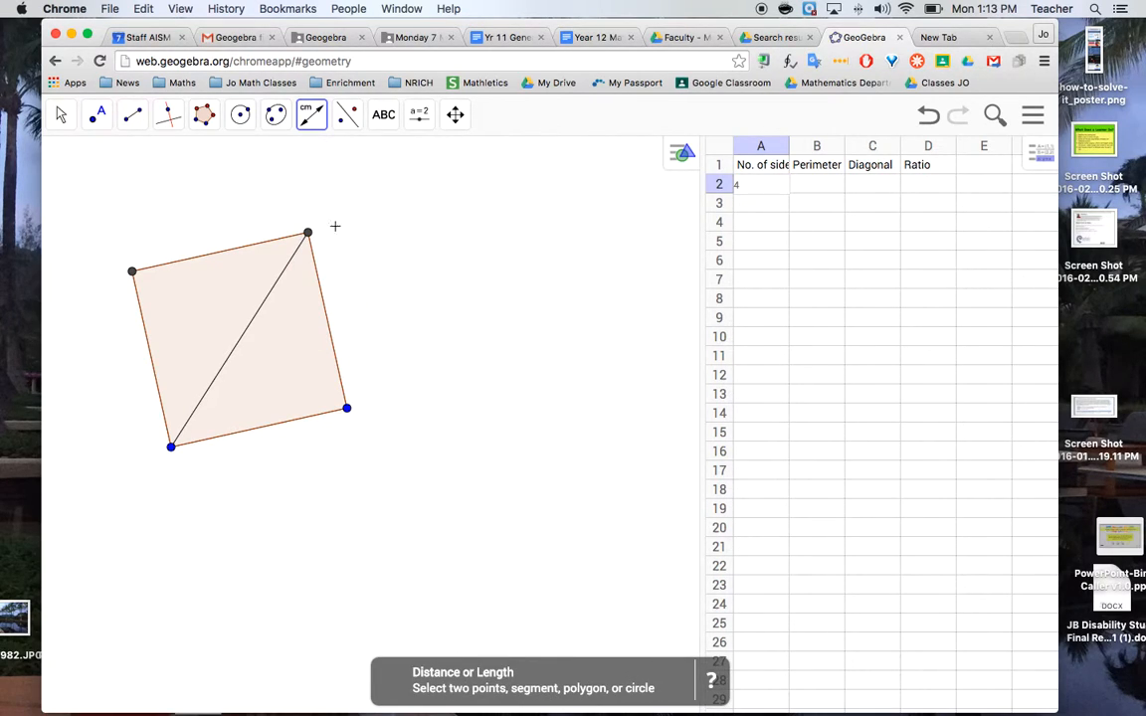
pyautogui.click(217, 255)
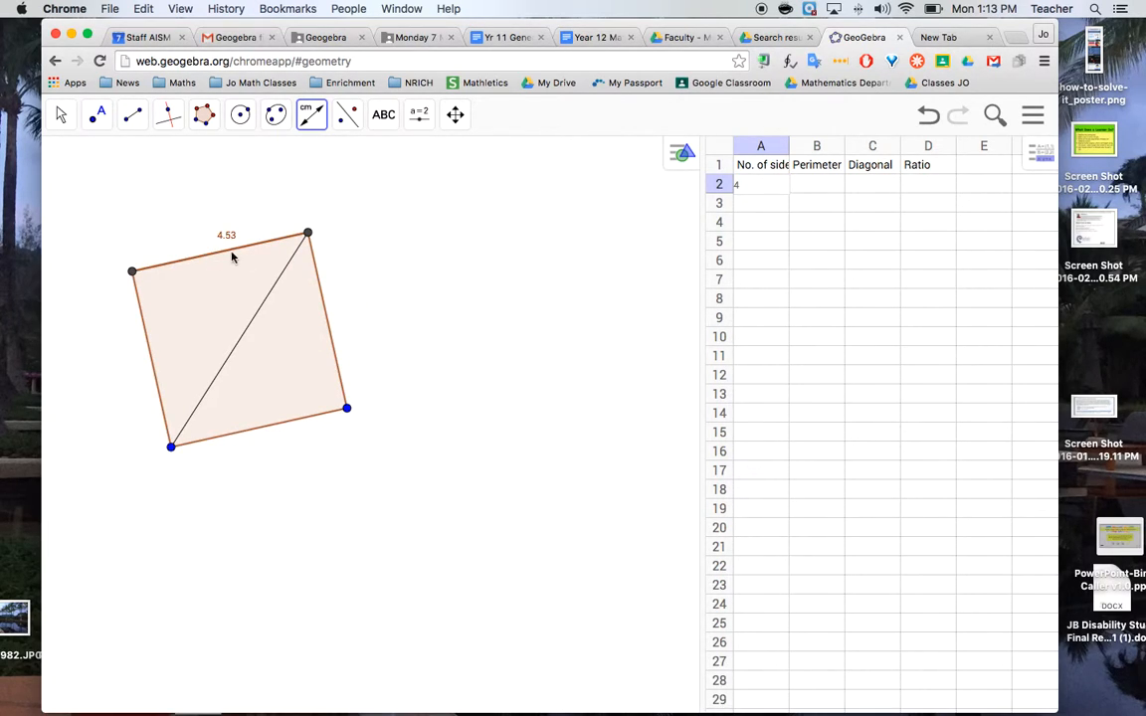
pyautogui.click(254, 326)
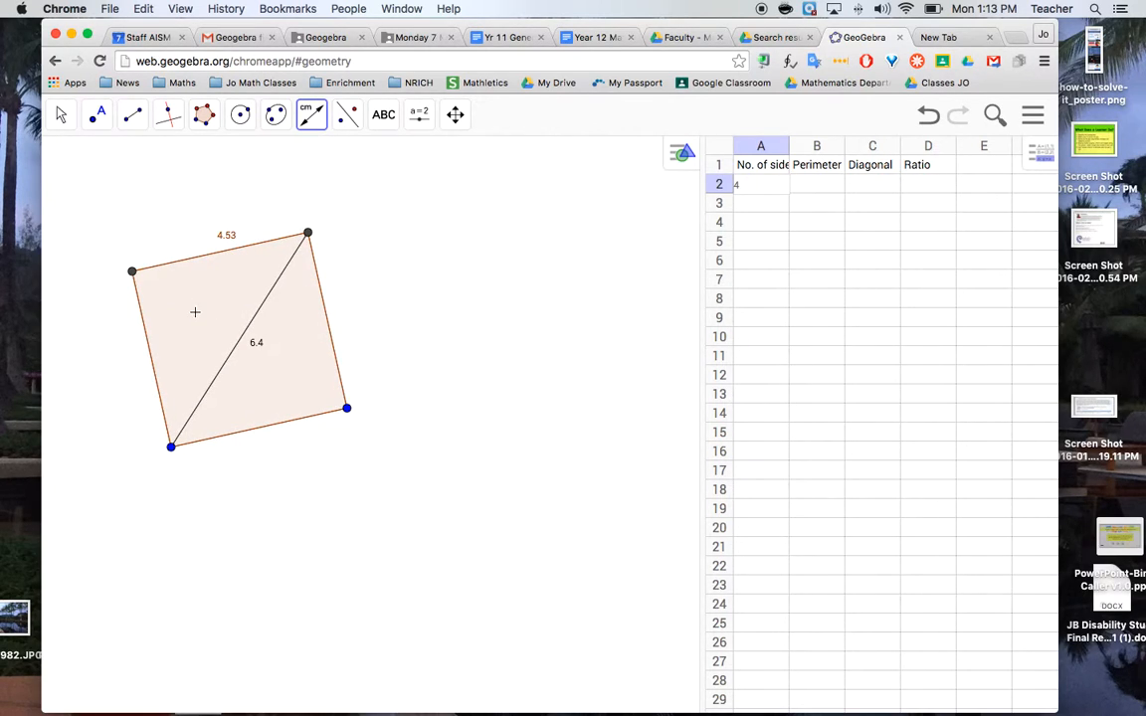
# Add a perimeter measurement of the square with the Distance or Length tool
pyautogui.click(312, 116)
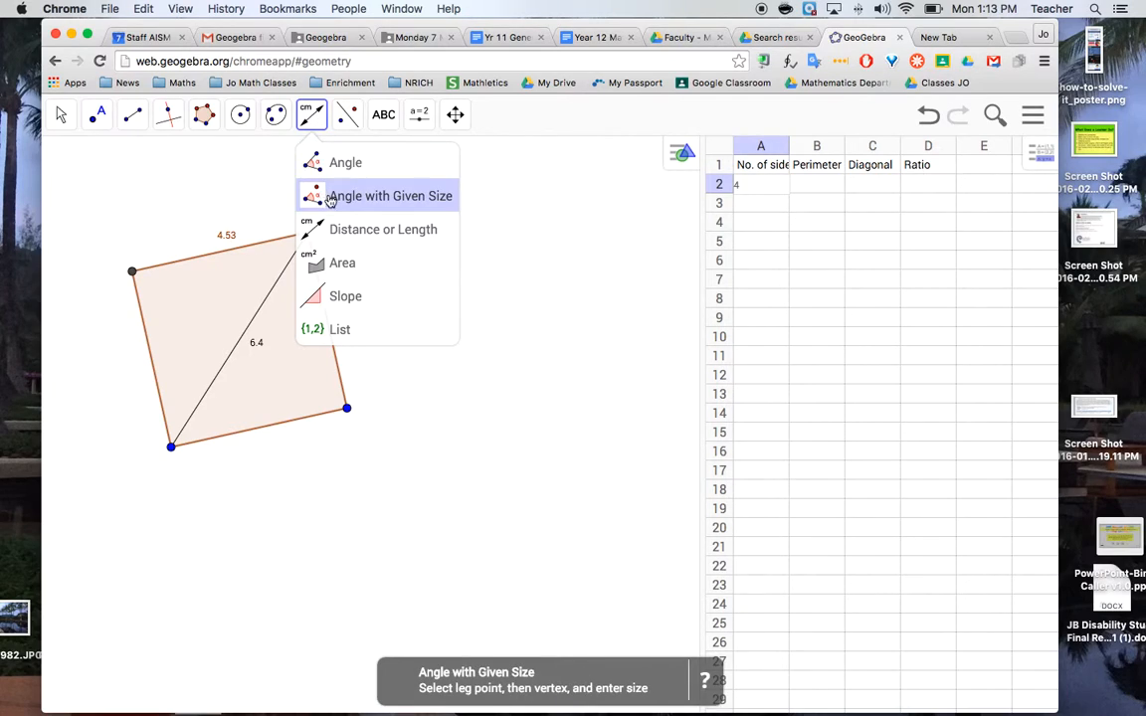
pyautogui.click(326, 231)
pyautogui.click(203, 293)
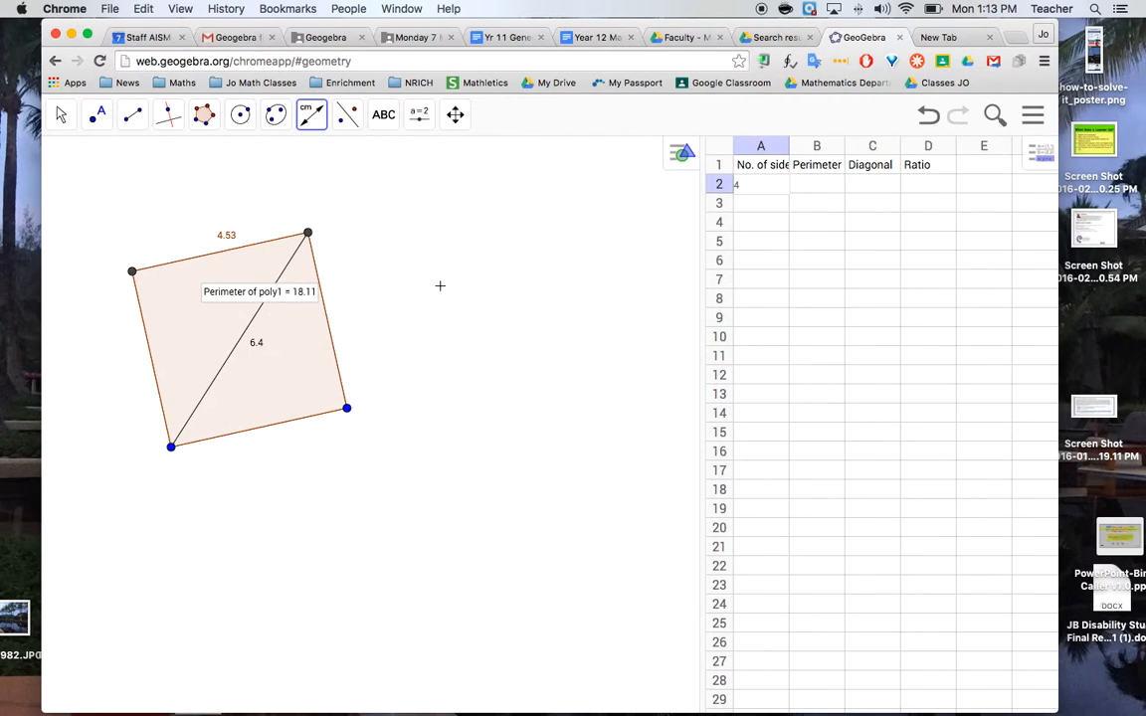
# Record the perimeter 18.11 in cell B2 and the diagonal 6.4 in cell C2
pyautogui.click(816, 192)
pyautogui.write('18.11')
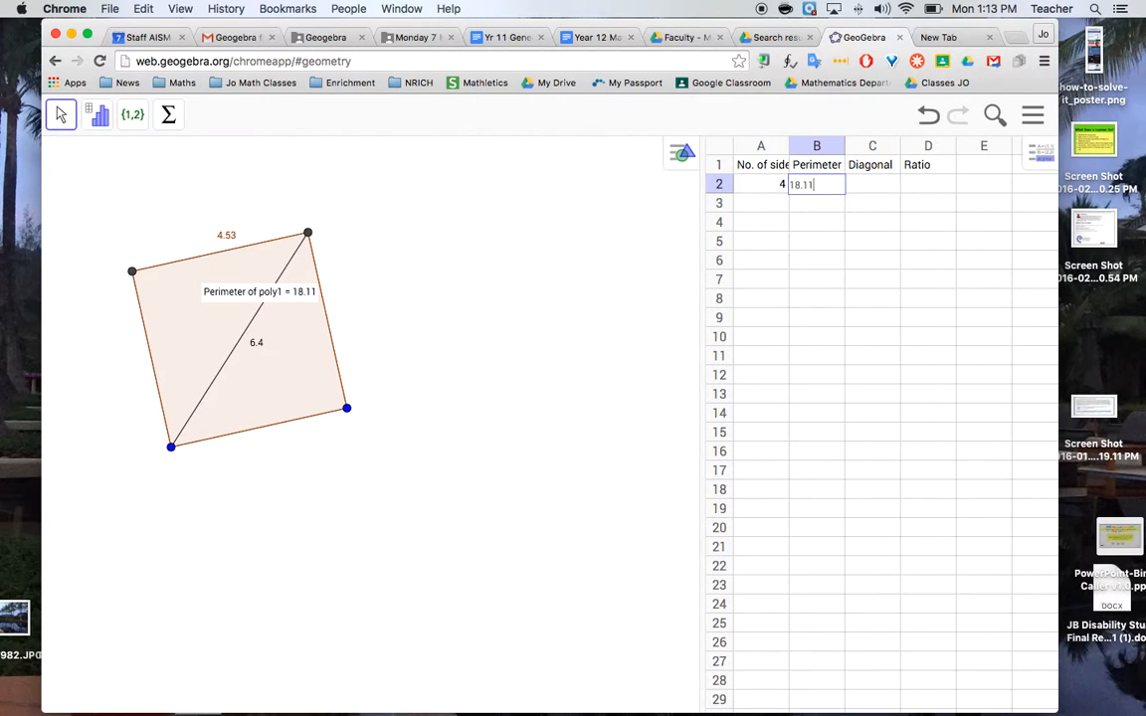
pyautogui.press('Tab')
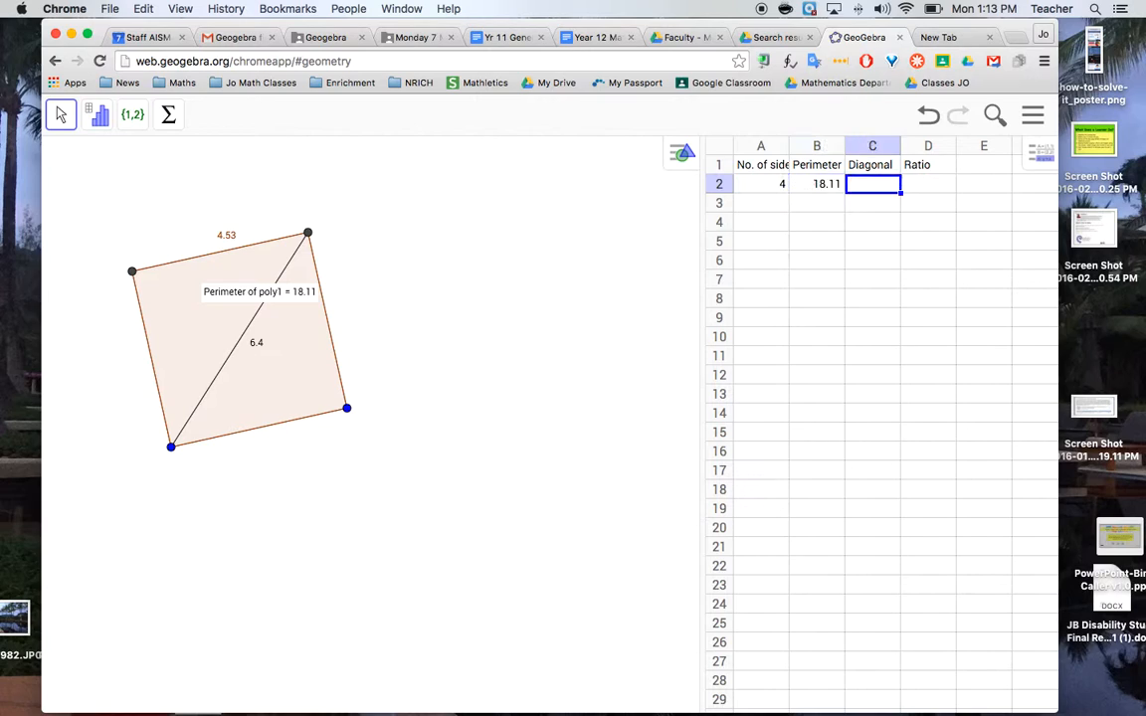
pyautogui.write('6.4')
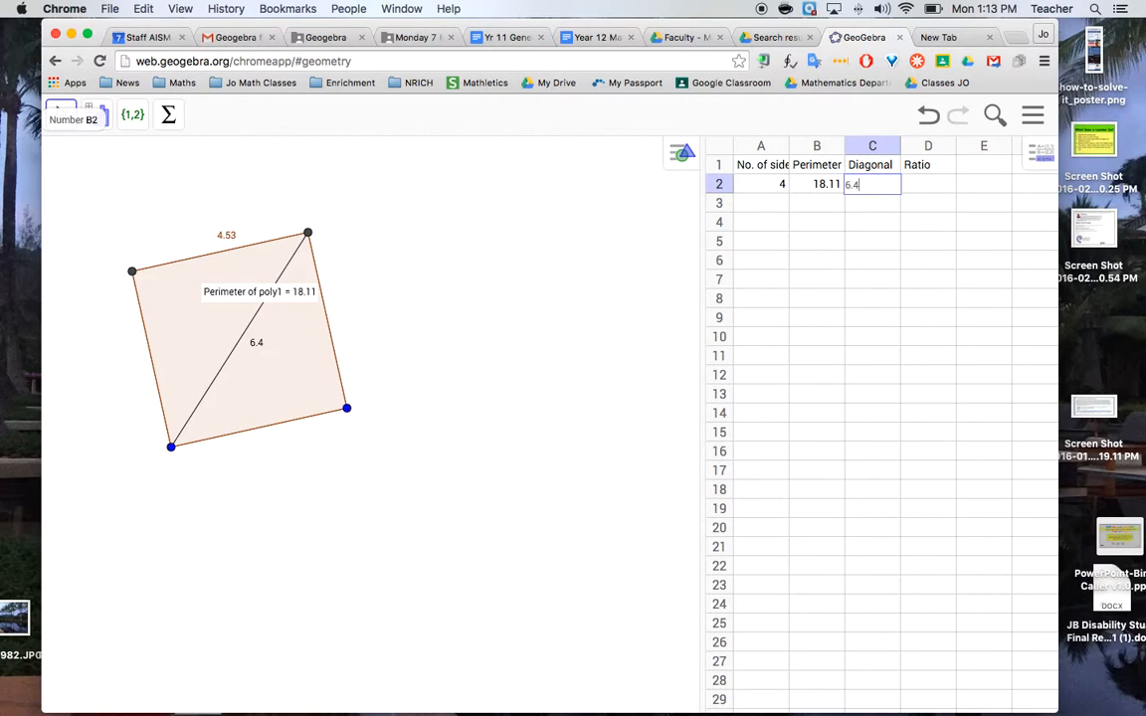
pyautogui.press('Tab')
# Calculate perimeter divided by diagonal in cell D2 with =B2/C2 and fill the formula down to D13
pyautogui.write('=')
pyautogui.click(821, 187)
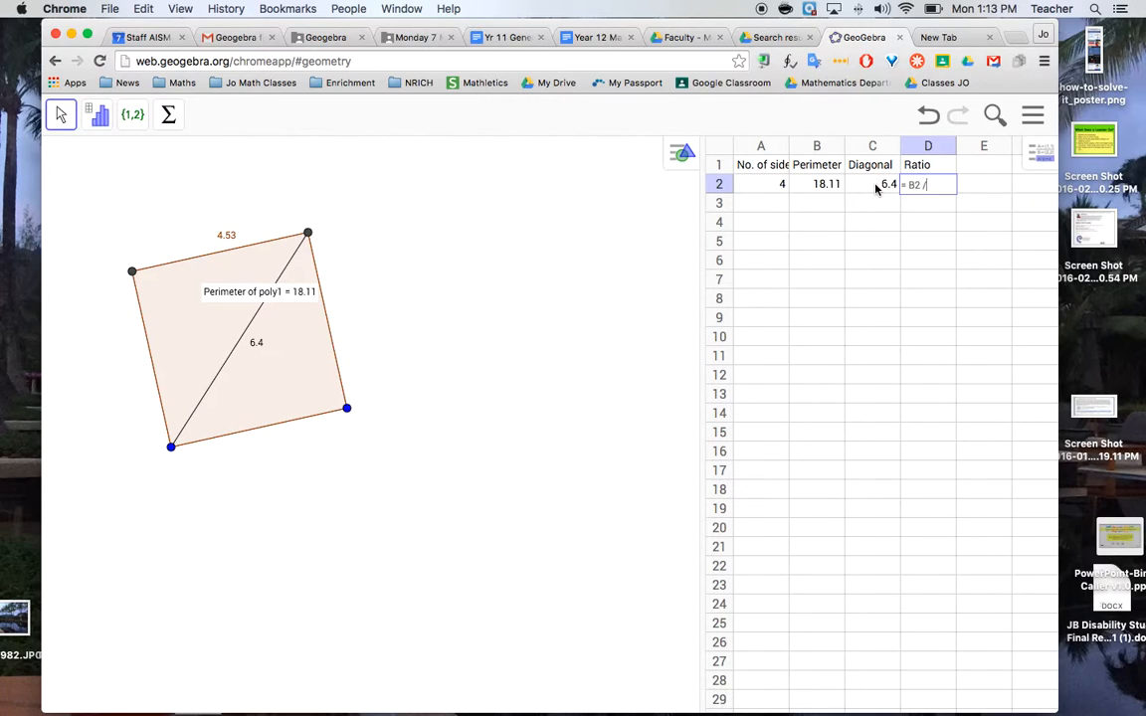
pyautogui.press('Return')
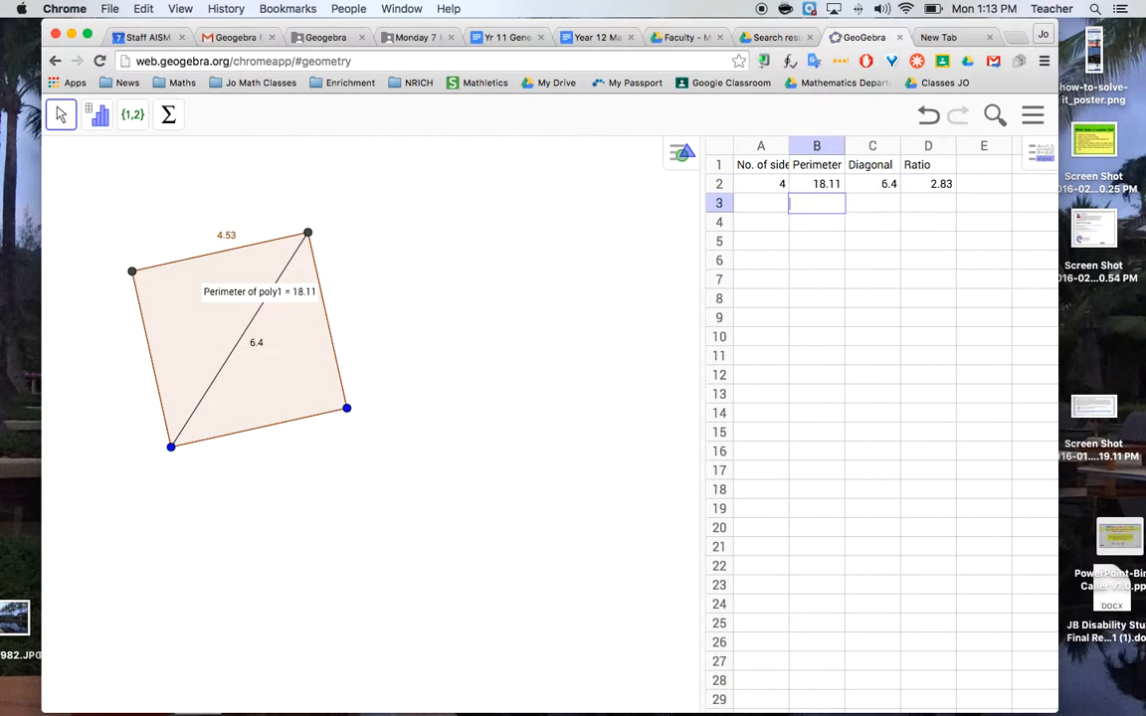
pyautogui.click(951, 188)
pyautogui.moveTo(955, 192); pyautogui.dragTo(952, 398)
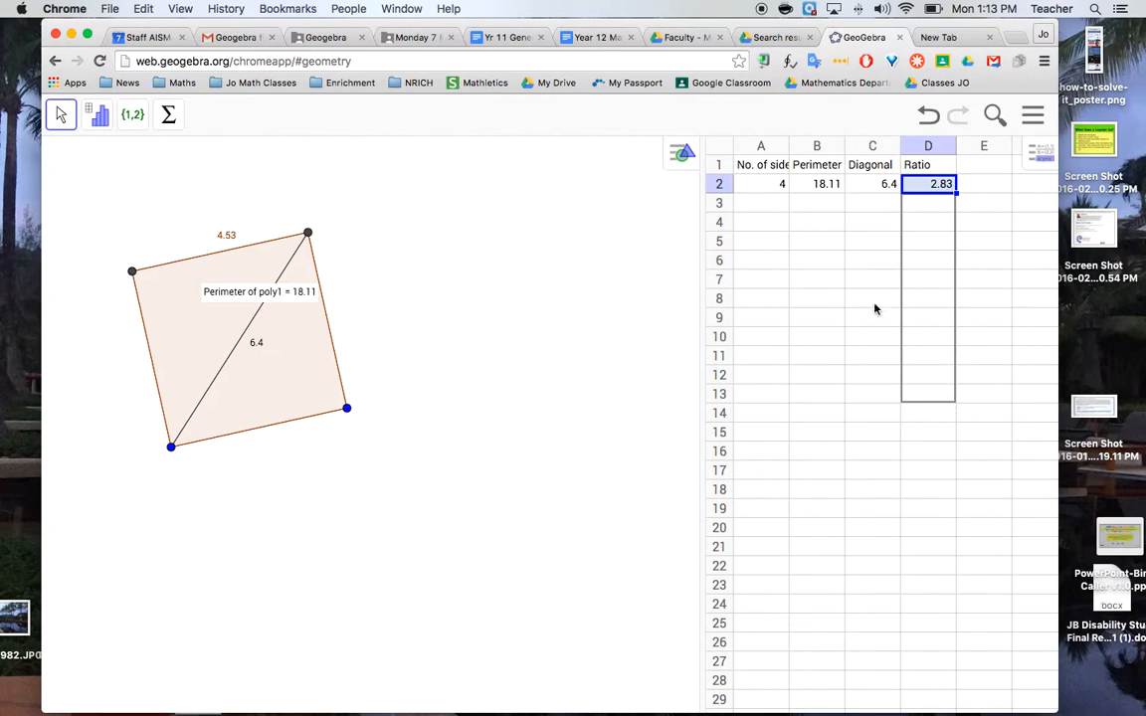
# Enter 6 in cell A3 as the number of sides for the second polygon
pyautogui.click(768, 206)
pyautogui.write('6')
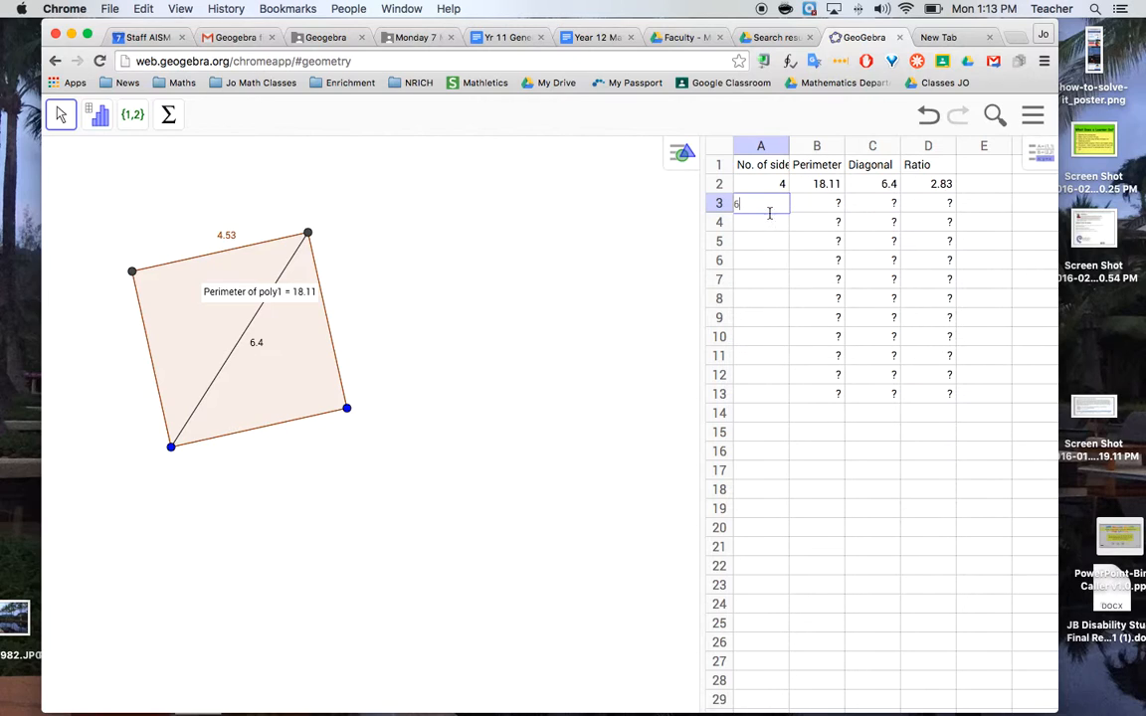
pyautogui.click(768, 239)
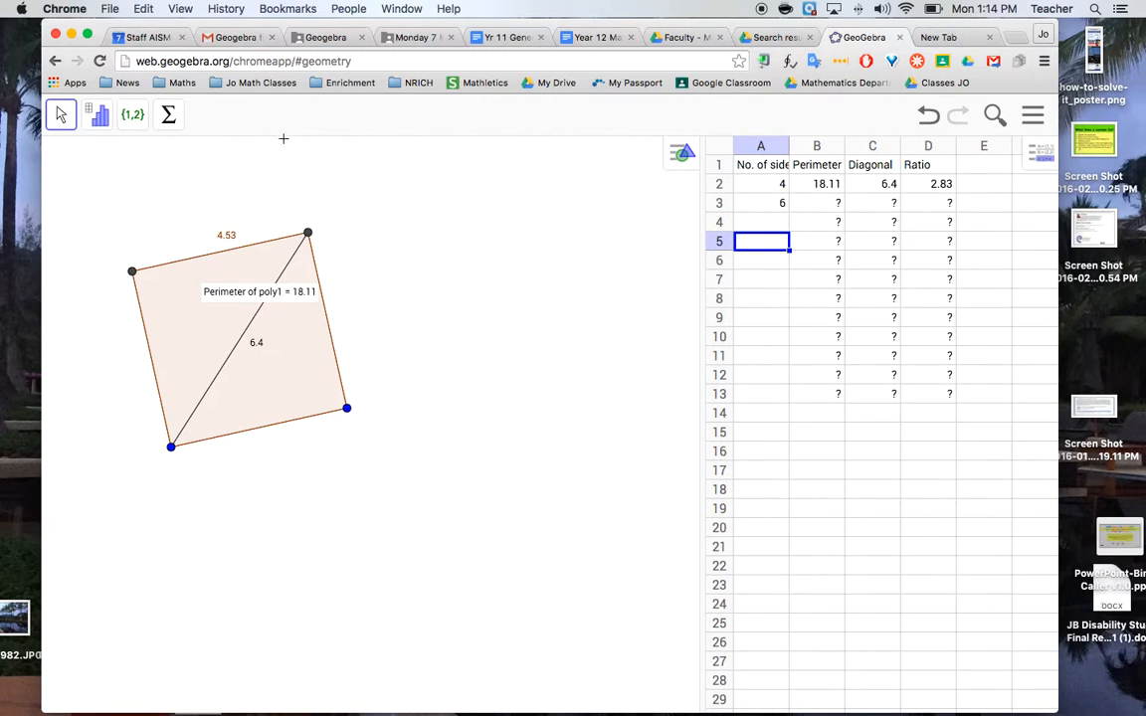
# Draw a regular polygon with 6 vertices in the empty space beside the square
pyautogui.click(197, 160)
pyautogui.click(204, 115)
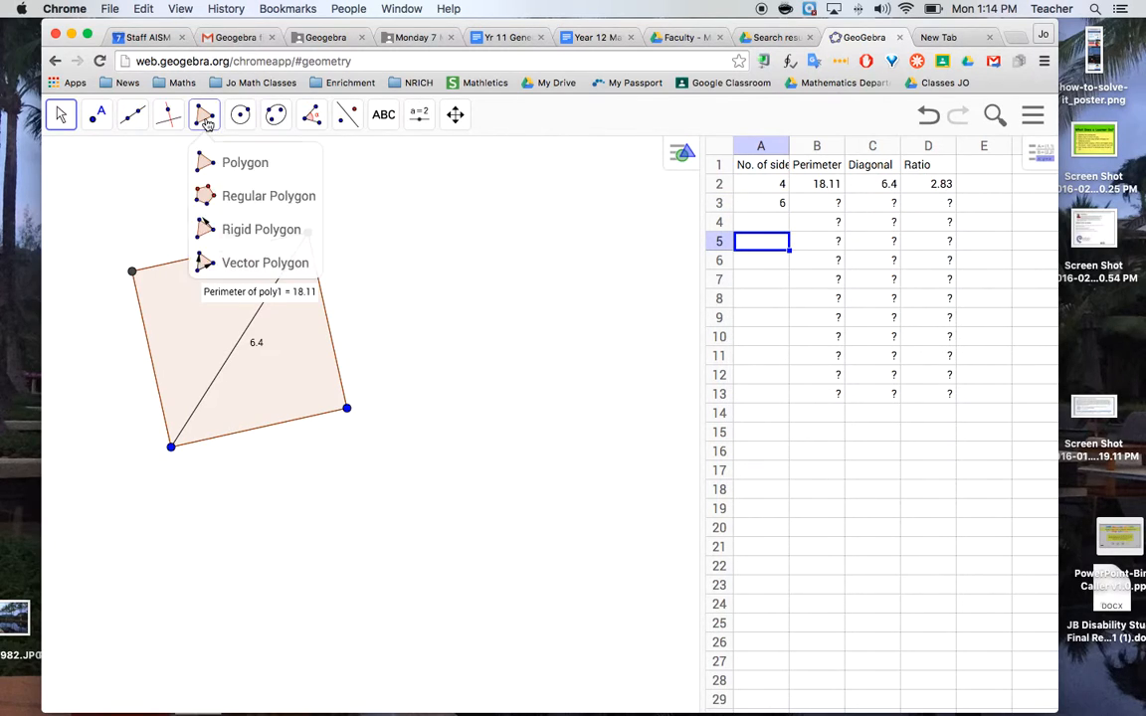
pyautogui.click(217, 197)
pyautogui.click(402, 238)
pyautogui.click(537, 216)
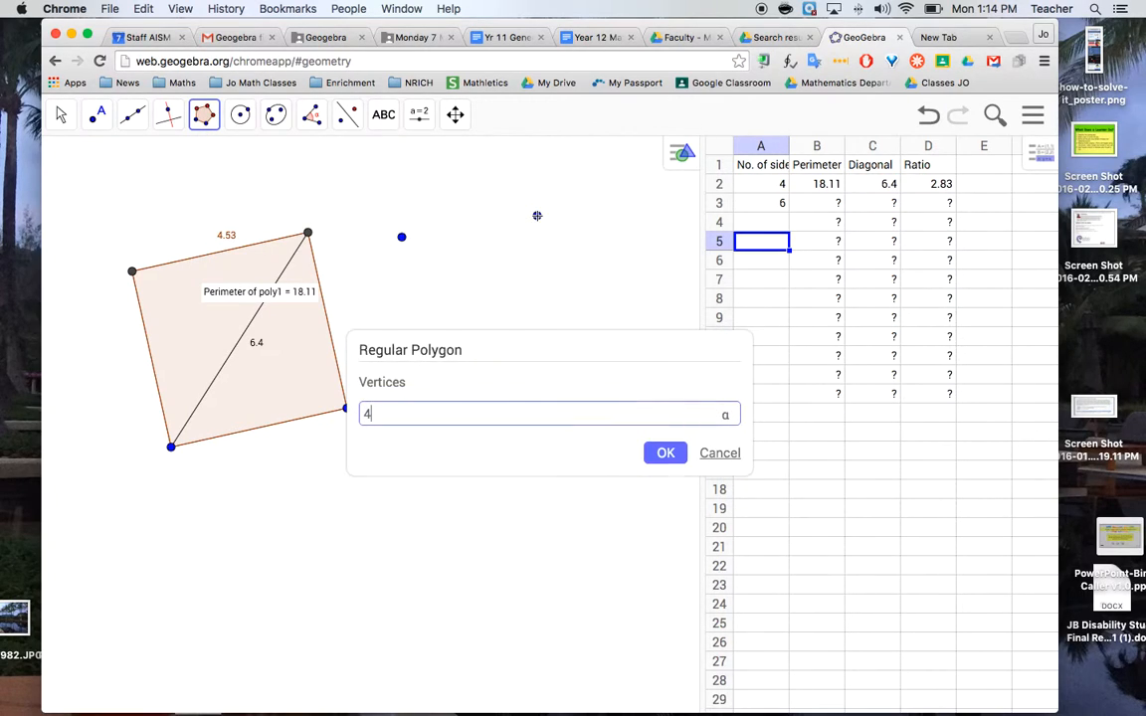
pyautogui.click(664, 452)
# Draw a diagonal segment joining two opposite vertices of the hexagon
pyautogui.click(454, 117)
pyautogui.moveTo(410, 206); pyautogui.dragTo(408, 428)
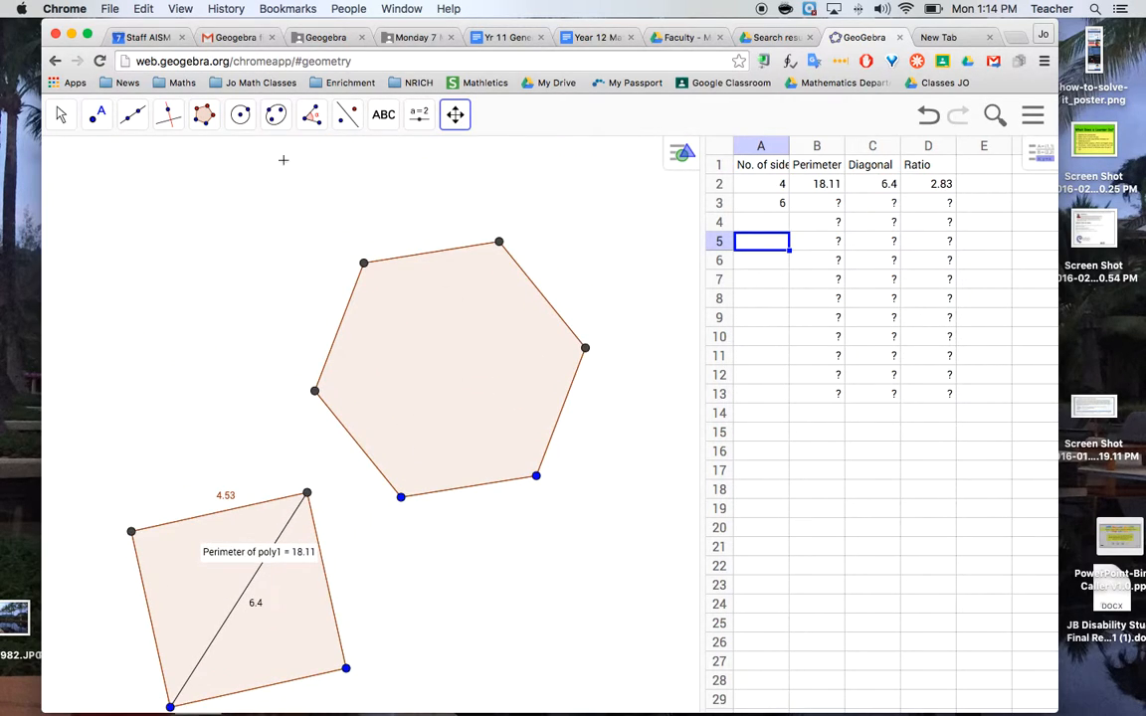
pyautogui.click(132, 114)
pyautogui.click(162, 194)
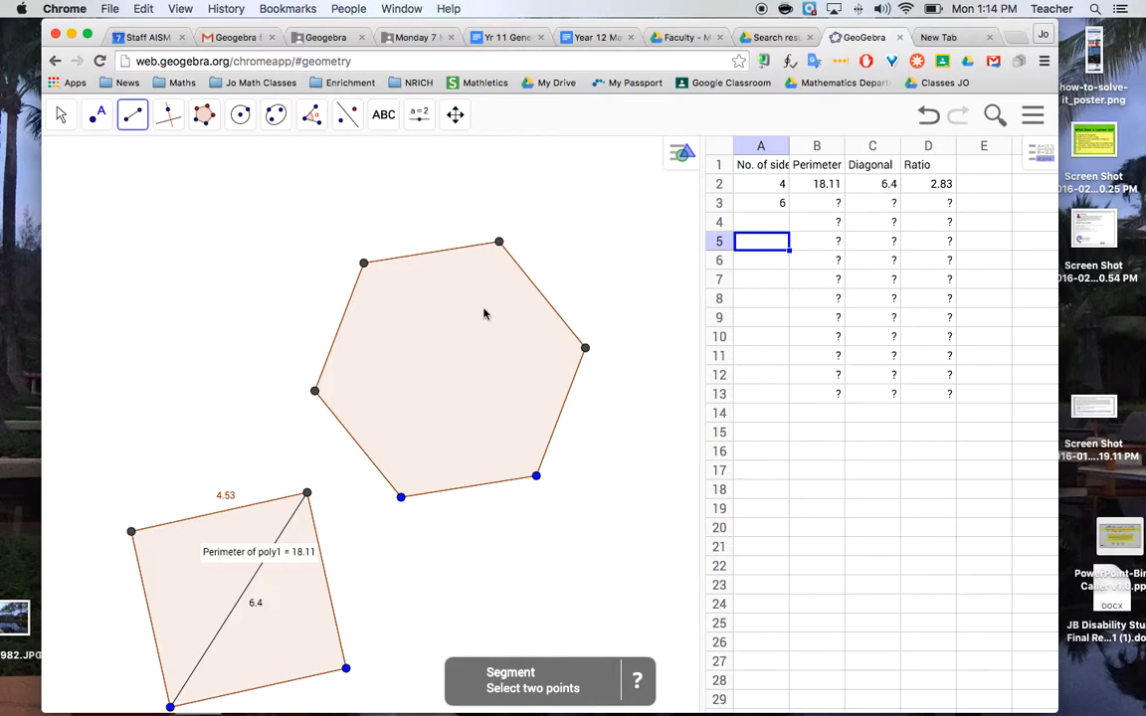
pyautogui.click(499, 242)
pyautogui.click(401, 497)
# Add length and perimeter measurements for the hexagon's diagonal and outline with the Distance or Length tool
pyautogui.click(312, 115)
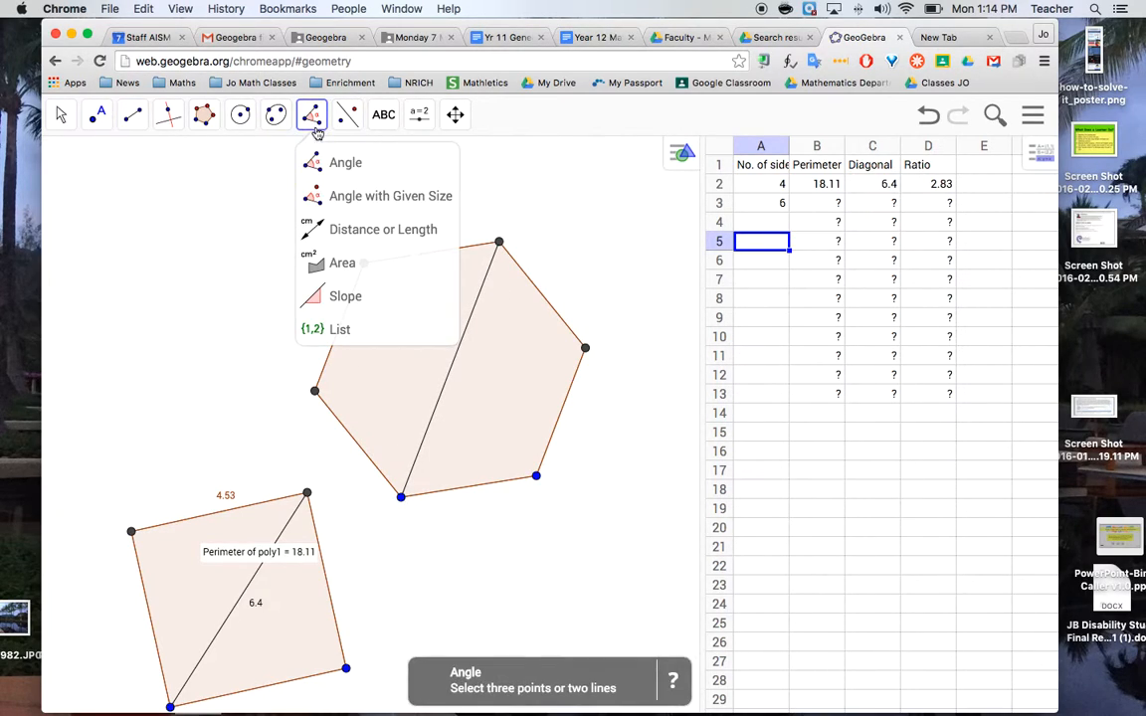
pyautogui.click(346, 230)
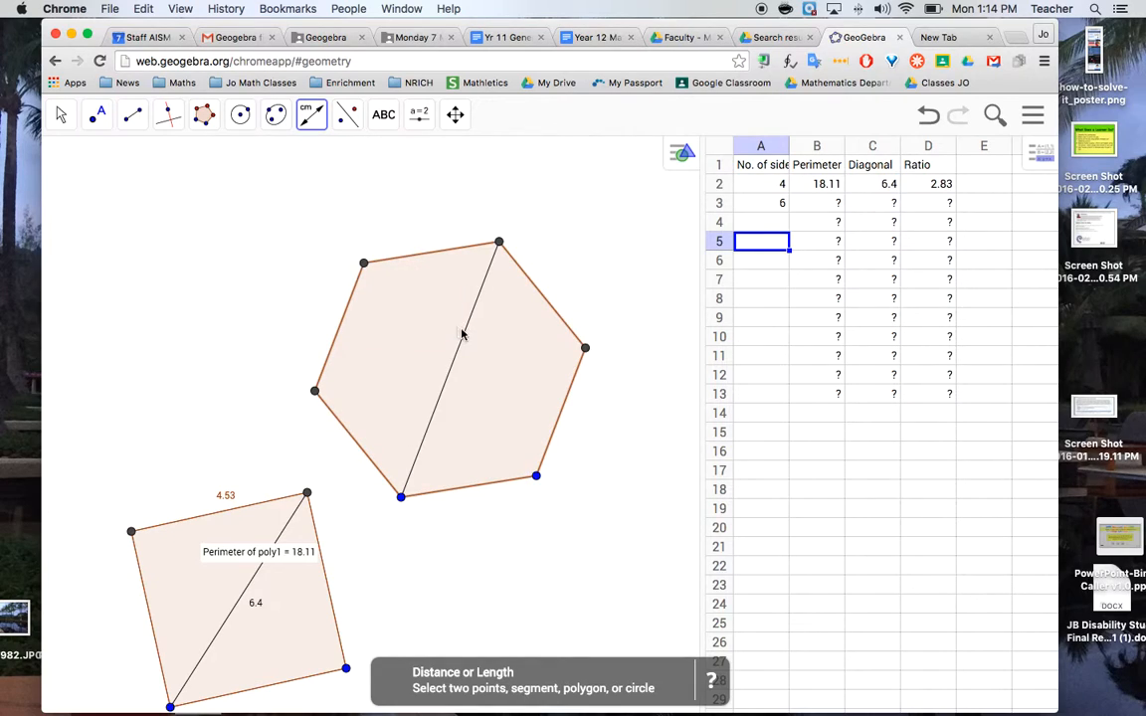
pyautogui.click(461, 334)
pyautogui.click(404, 333)
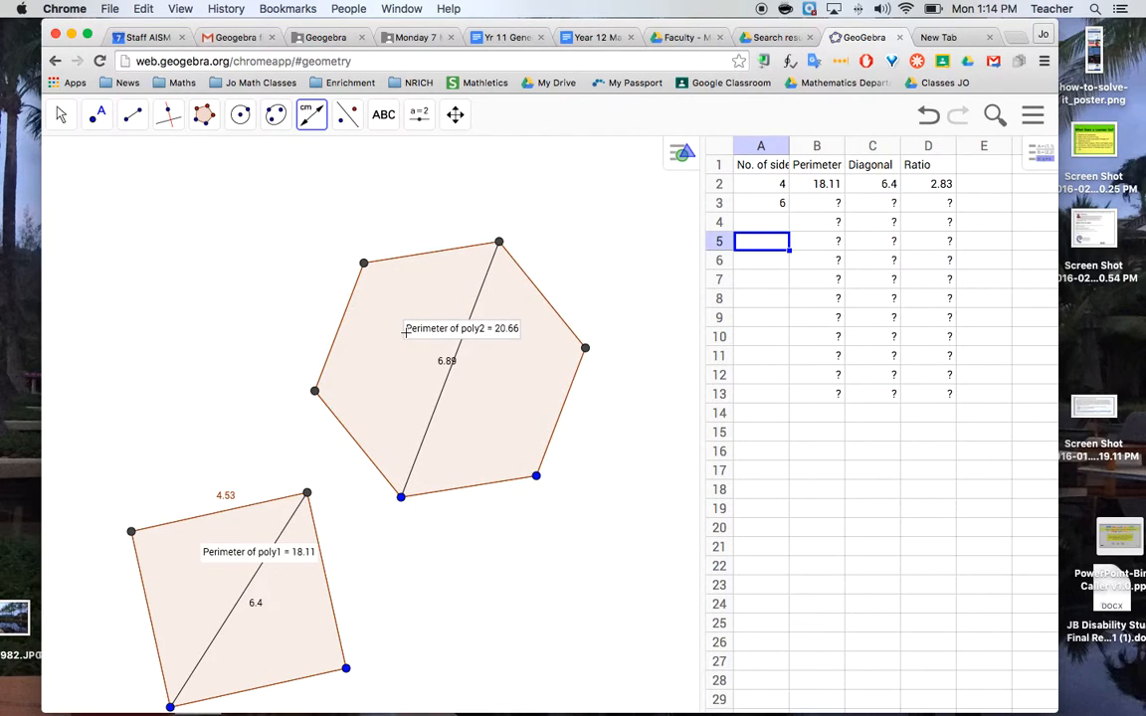
# Record the hexagon's perimeter 20.66 in cell B3 and its diagonal 6.89 in cell C3
pyautogui.click(818, 206)
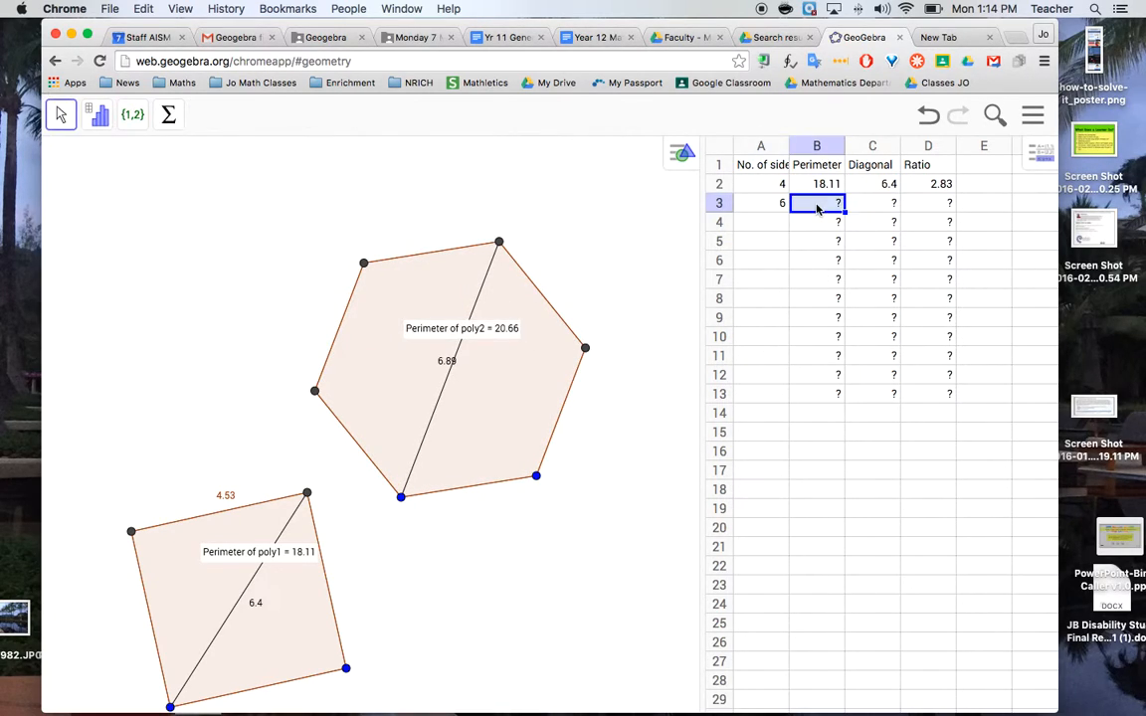
pyautogui.write('20.66')
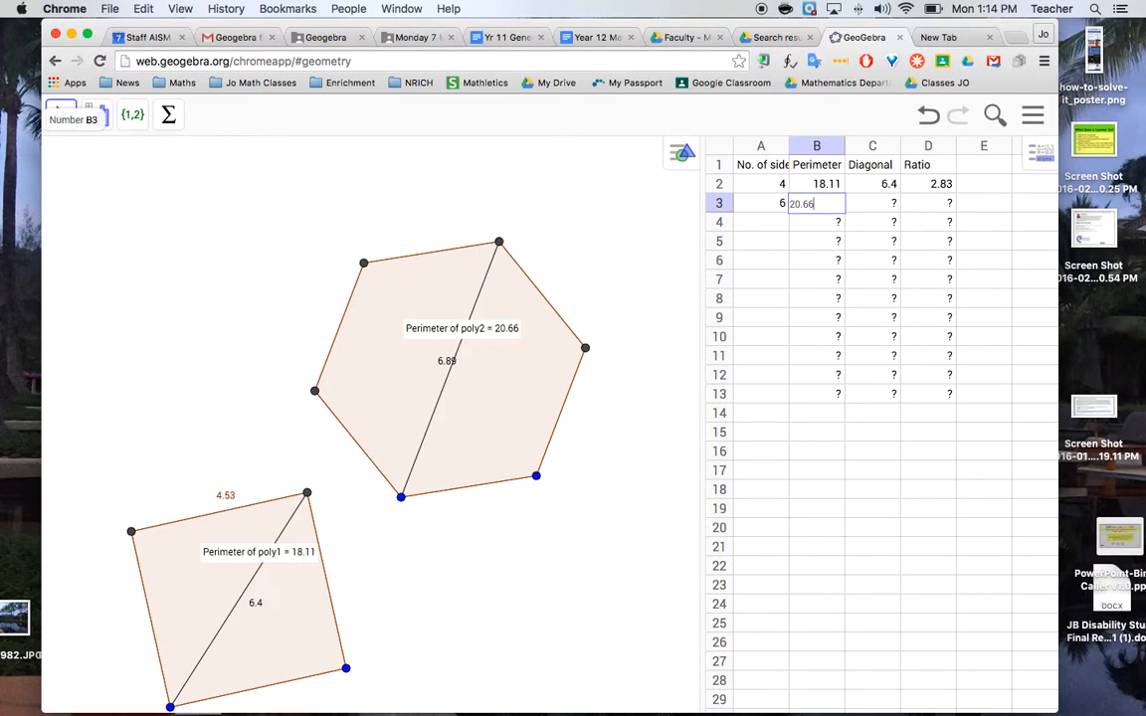
pyautogui.press('Tab')
pyautogui.write('6')
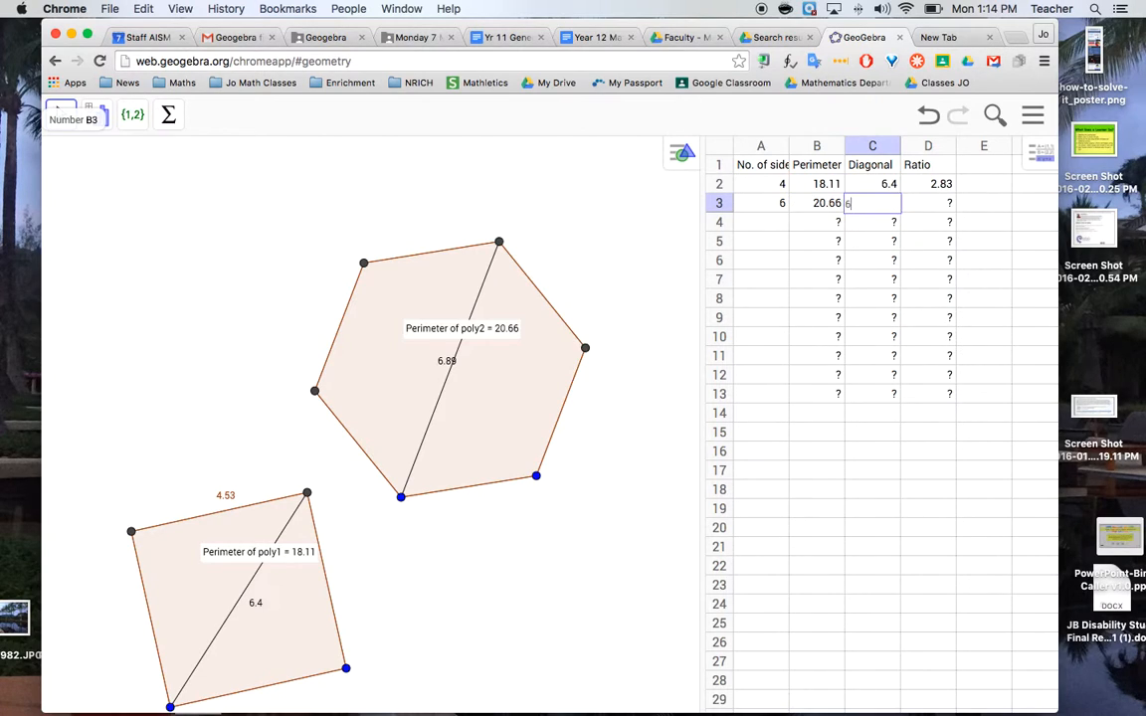
pyautogui.press('Tab')
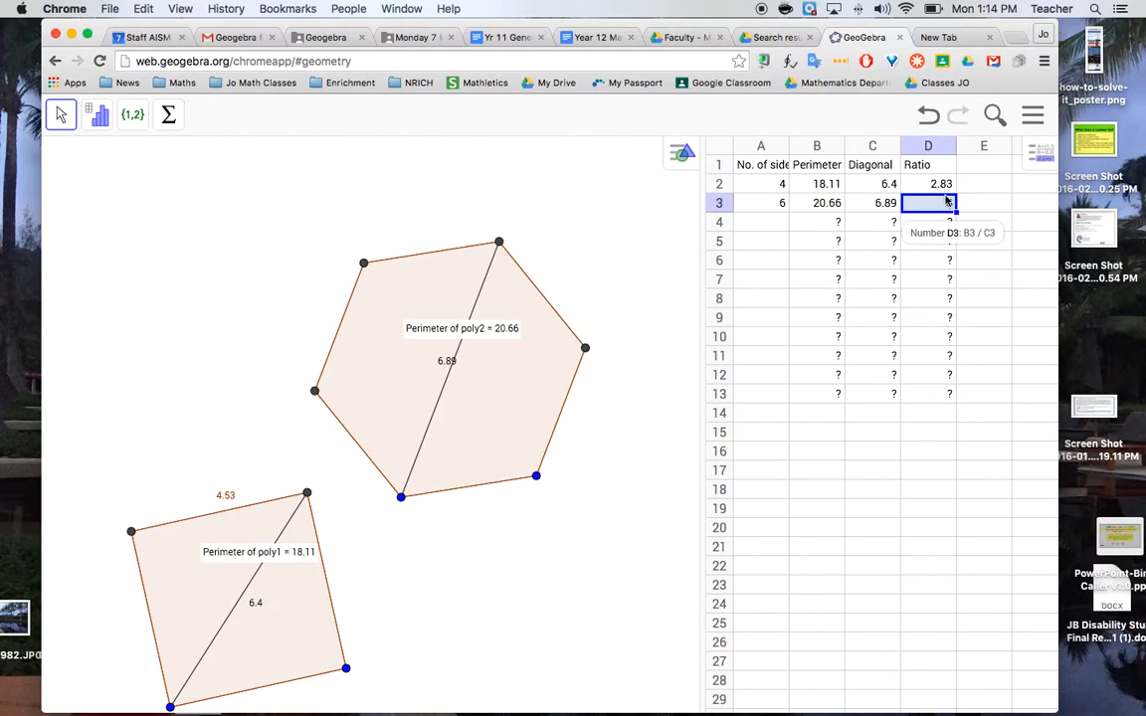
# Enter 8 in cell A4 as the number of sides and draw a small regular polygon with 8 vertices below the hexagon
pyautogui.click(778, 227)
pyautogui.write('8')
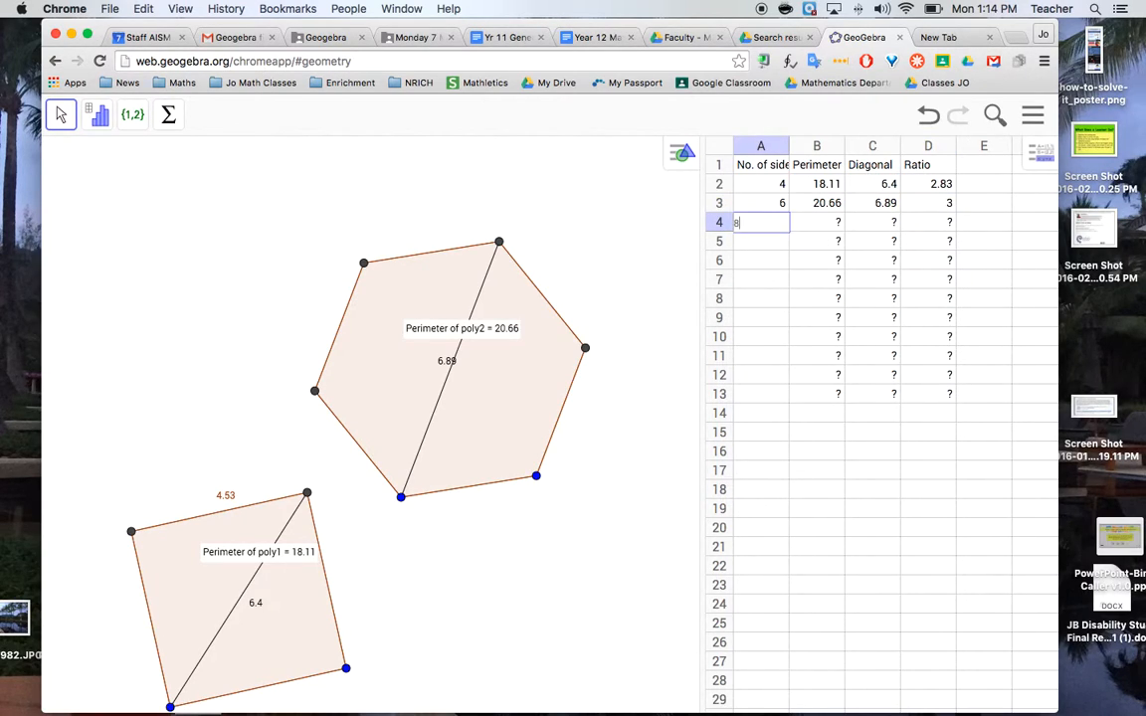
pyautogui.moveTo(596, 519); pyautogui.dragTo(472, 388)
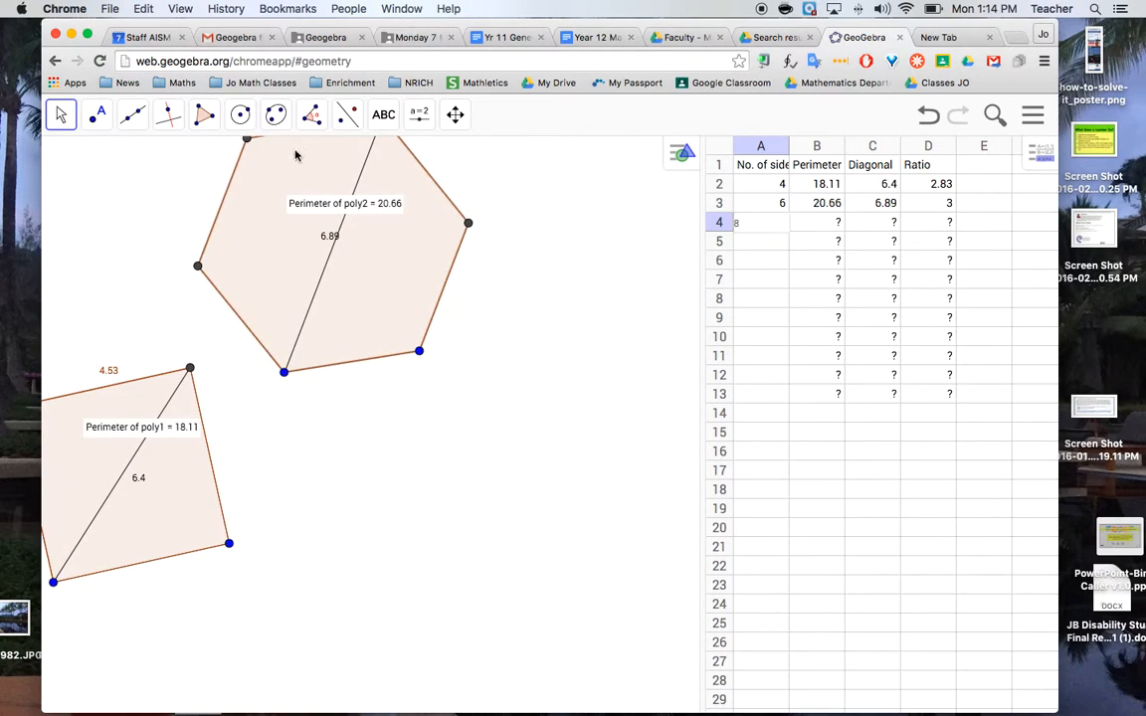
pyautogui.click(205, 119)
pyautogui.click(225, 194)
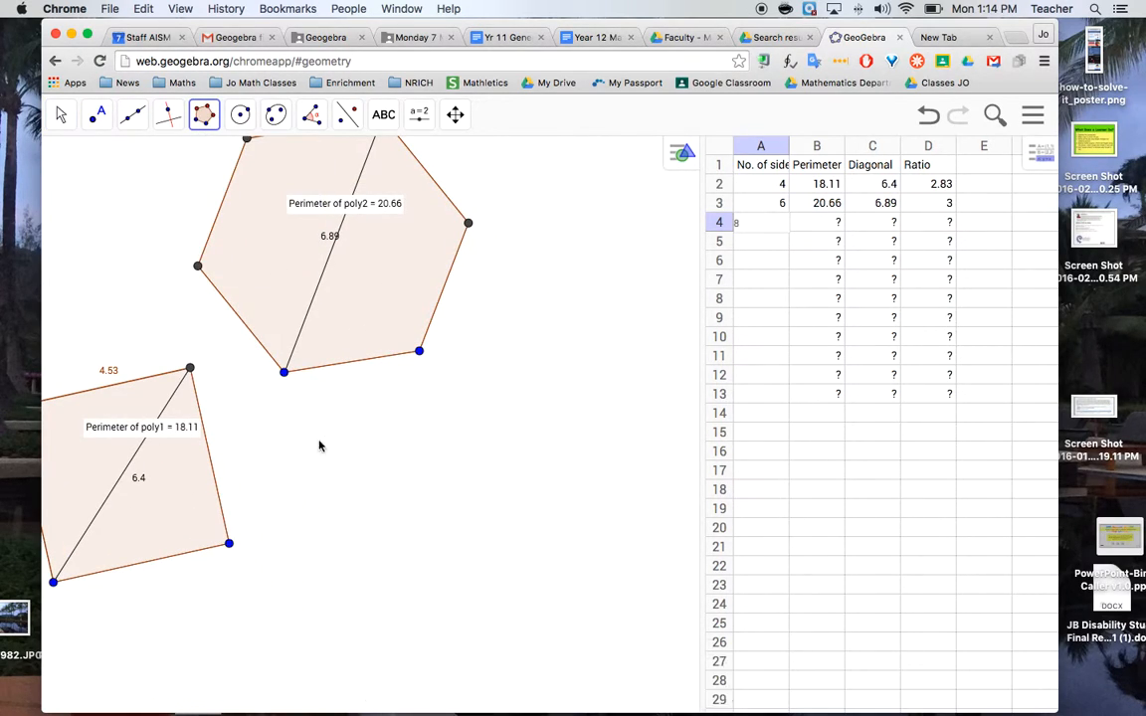
pyautogui.click(318, 438)
pyautogui.click(331, 439)
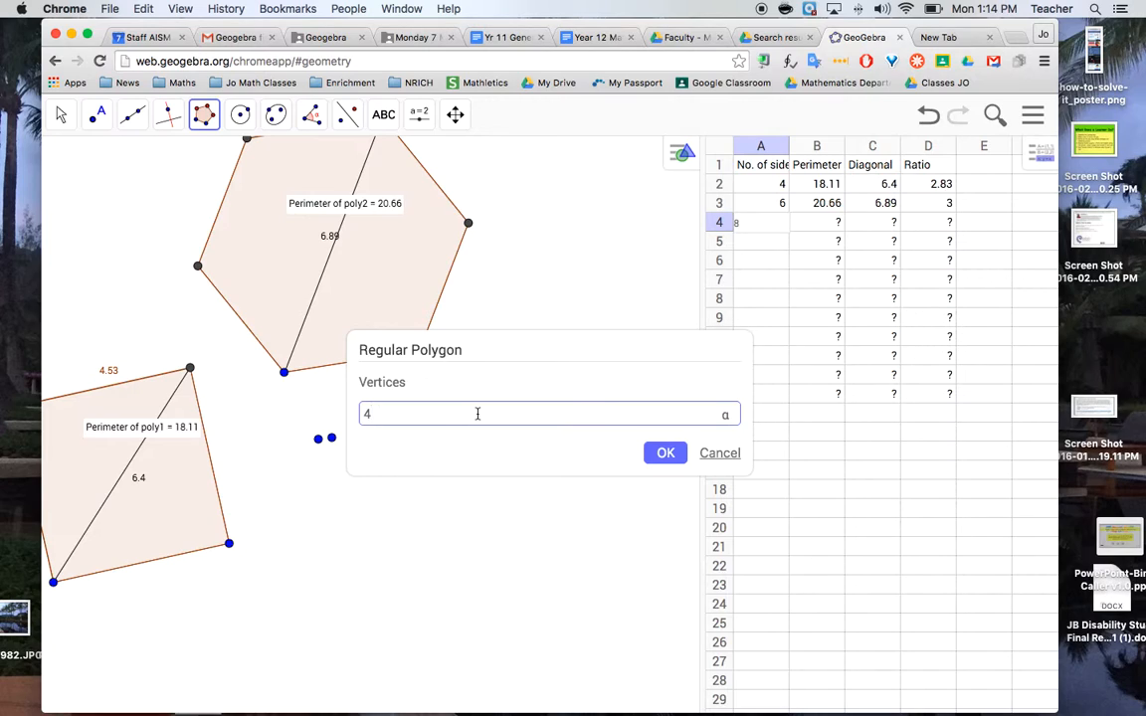
pyautogui.click(664, 453)
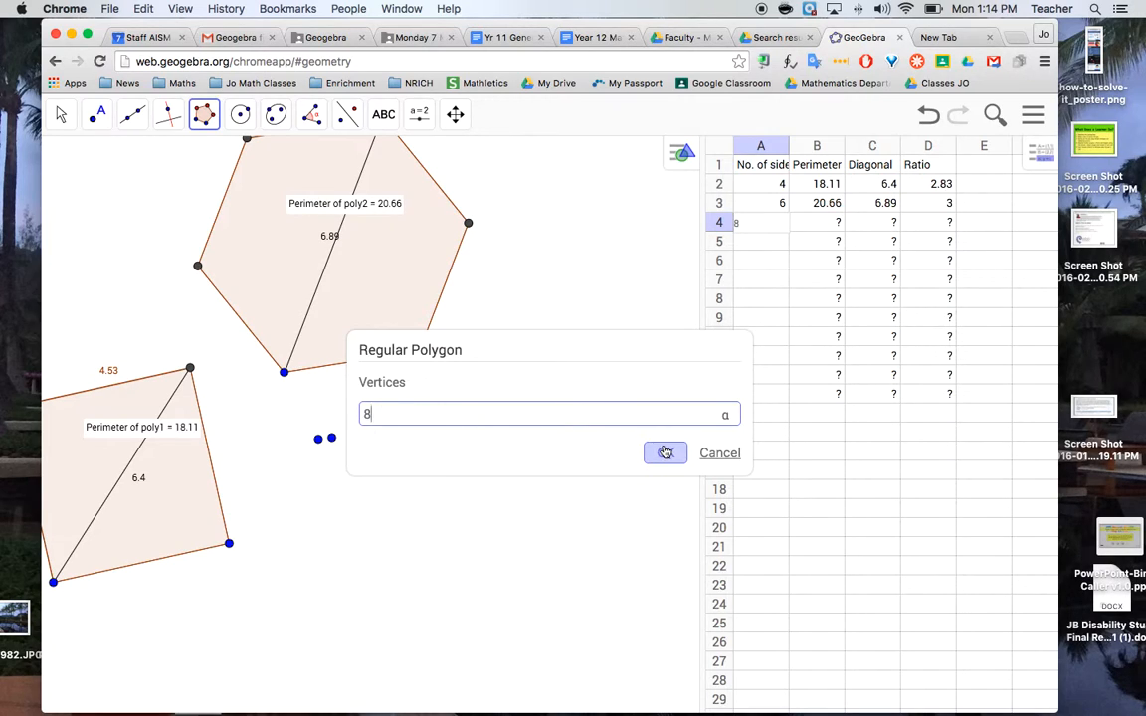
pyautogui.click(333, 438)
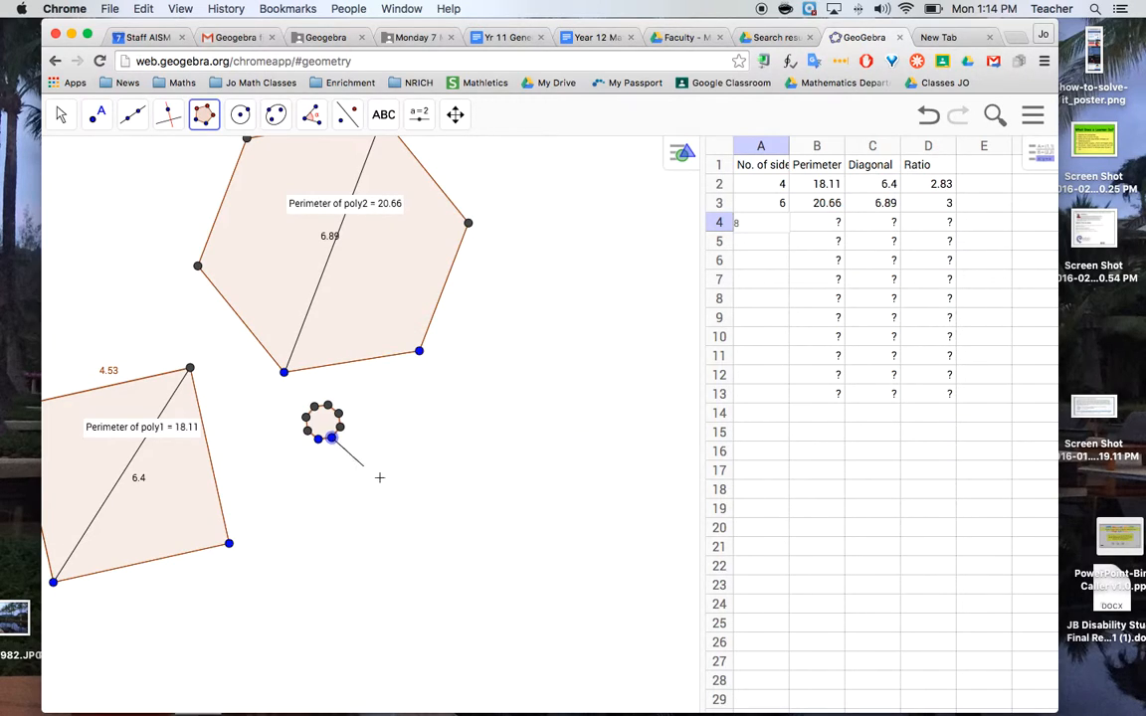
pyautogui.click(441, 504)
pyautogui.click(691, 453)
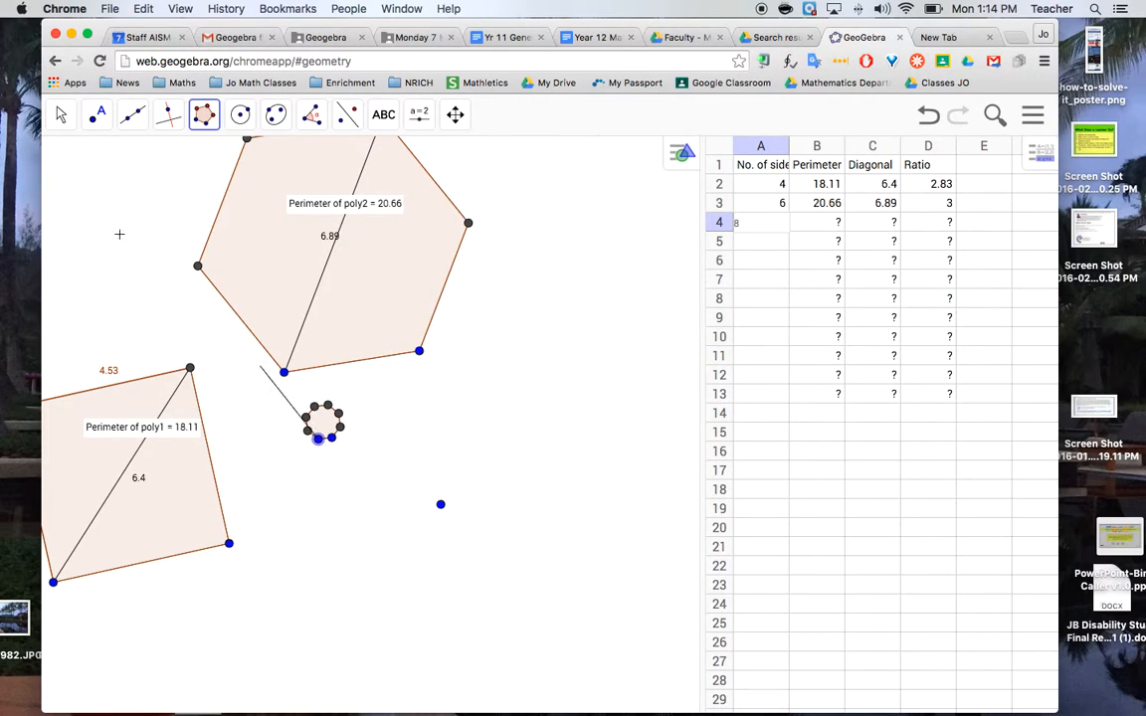
# Enlarge the octagon by moving one of its blue vertices so that it lies clear of the square and the hexagon
pyautogui.click(61, 115)
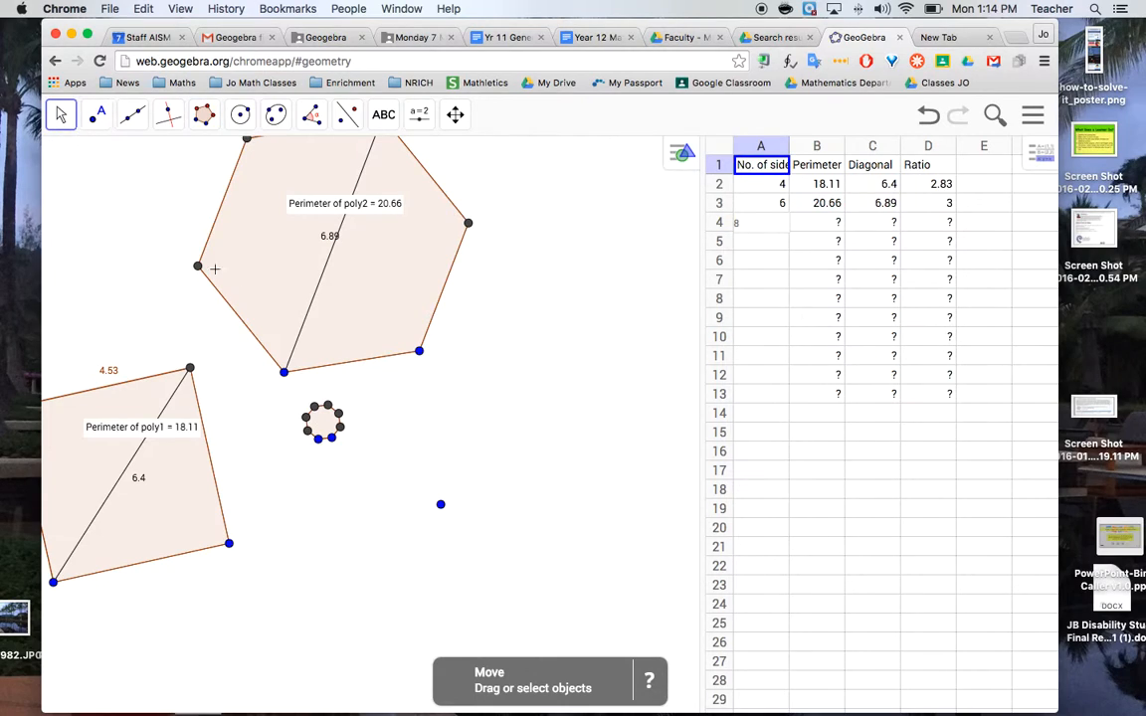
pyautogui.moveTo(318, 439); pyautogui.dragTo(280, 545)
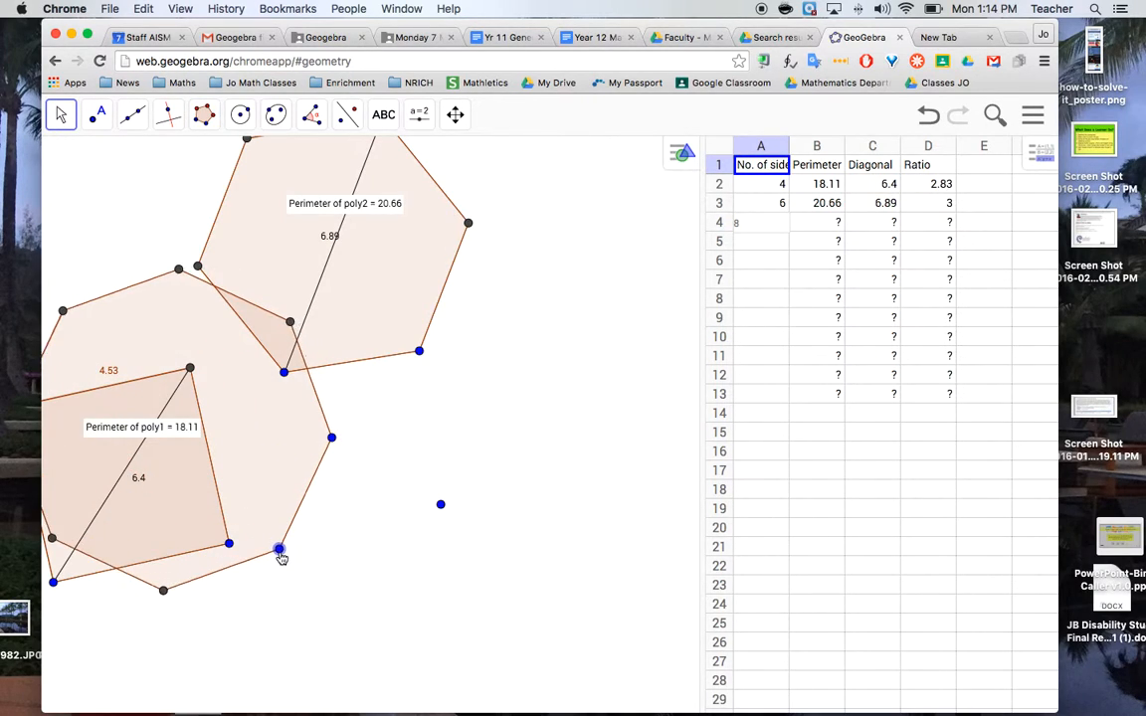
pyautogui.click(455, 115)
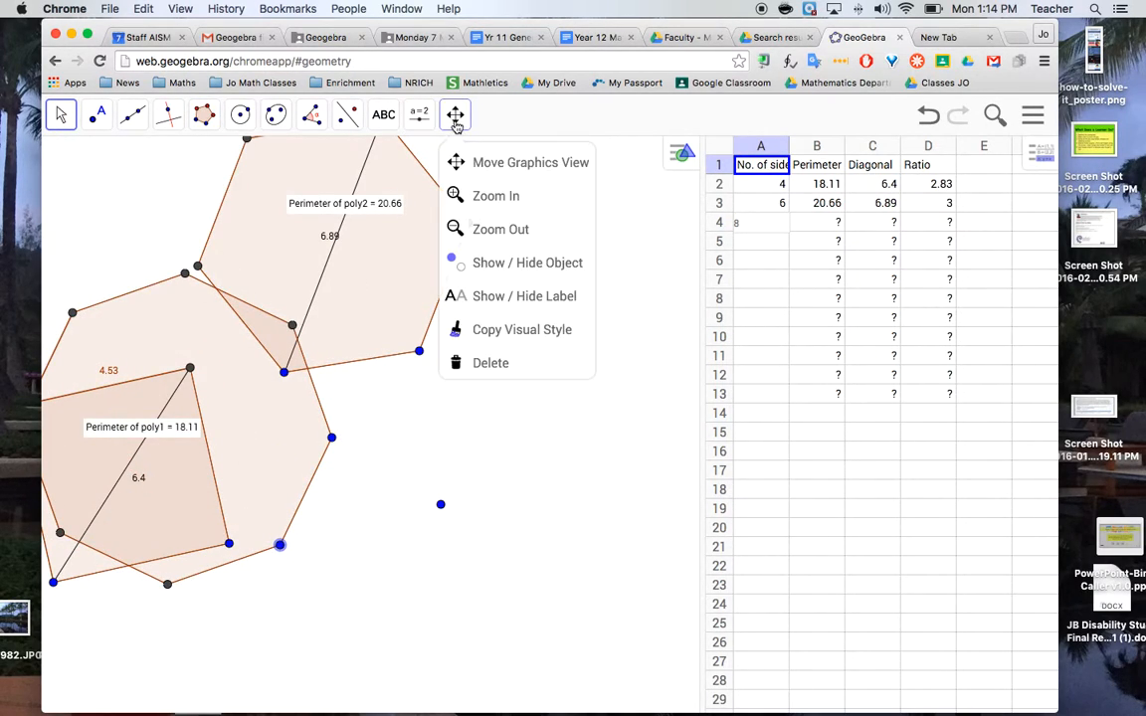
pyautogui.moveTo(266, 379); pyautogui.dragTo(234, 344)
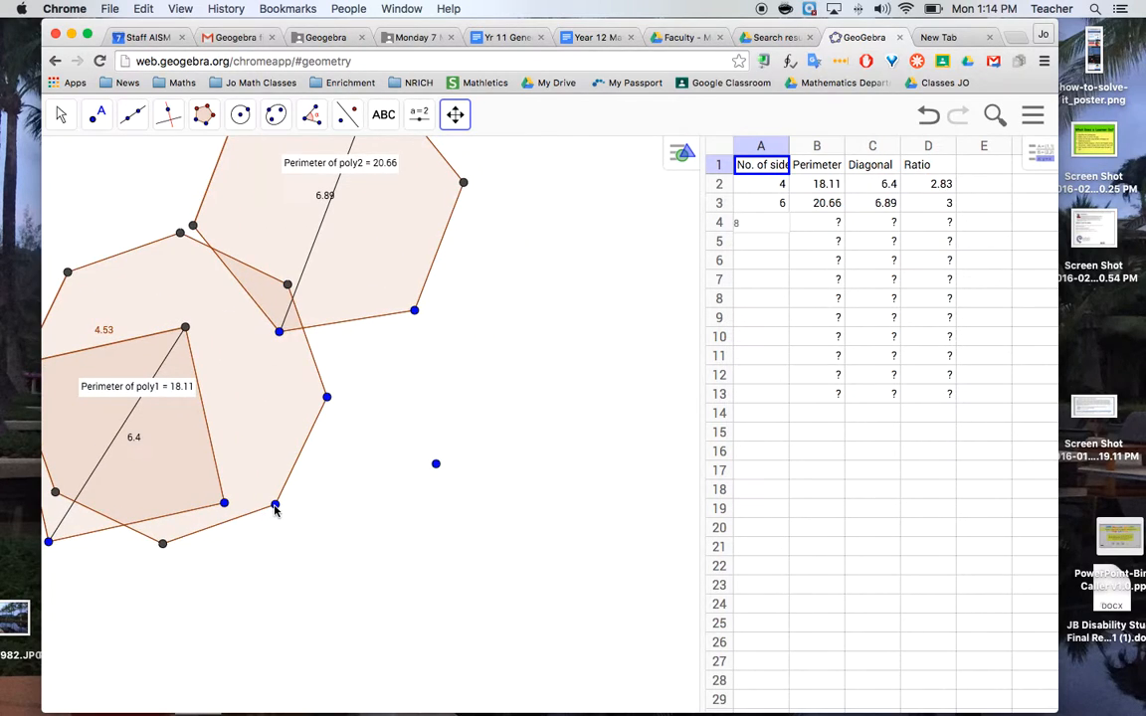
pyautogui.click(60, 118)
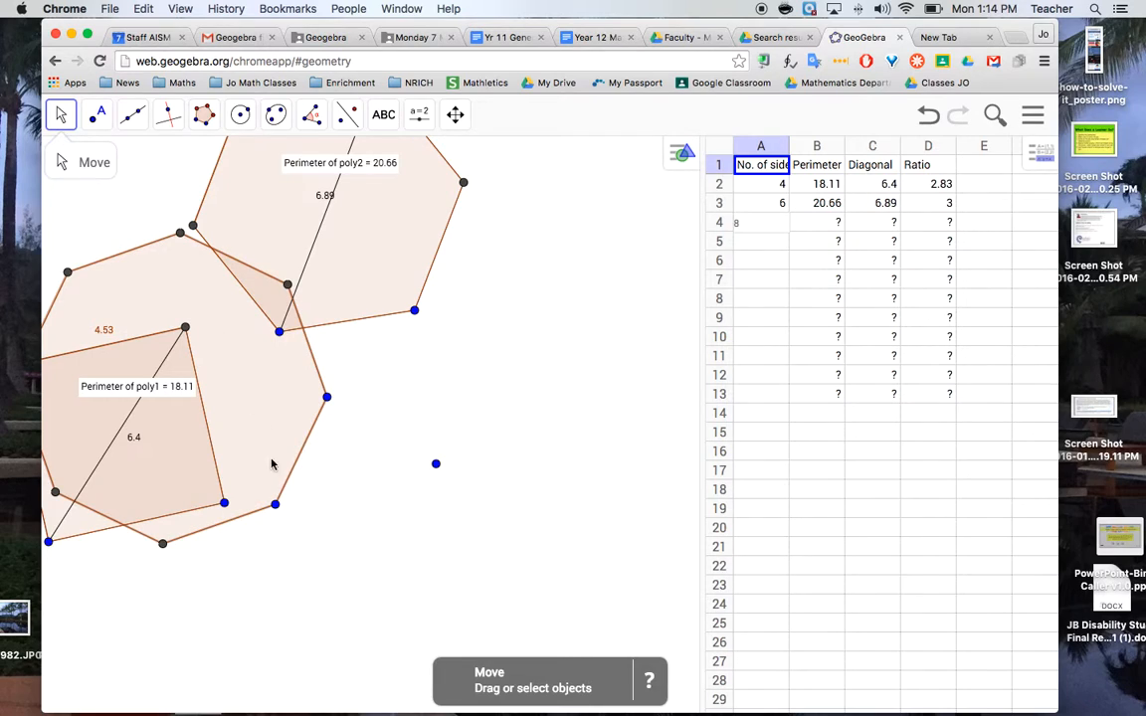
pyautogui.moveTo(274, 504); pyautogui.dragTo(450, 377)
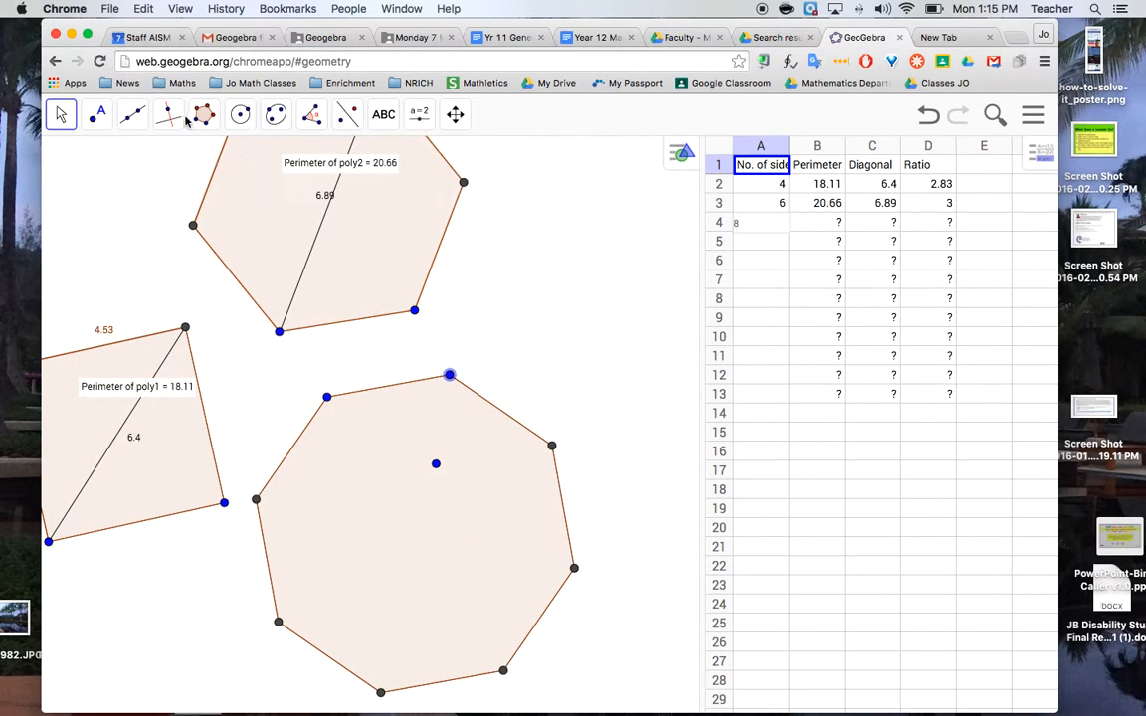
# Draw a diagonal segment joining two opposite vertices of the octagon
pyautogui.click(139, 123)
pyautogui.click(169, 195)
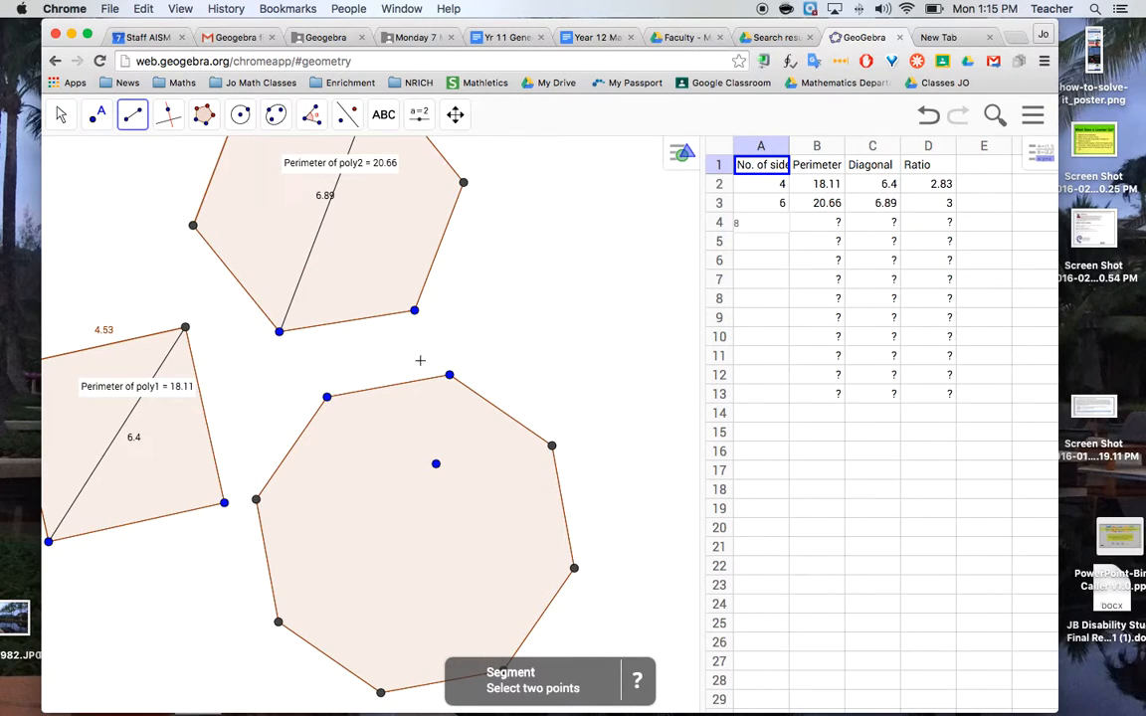
pyautogui.click(552, 446)
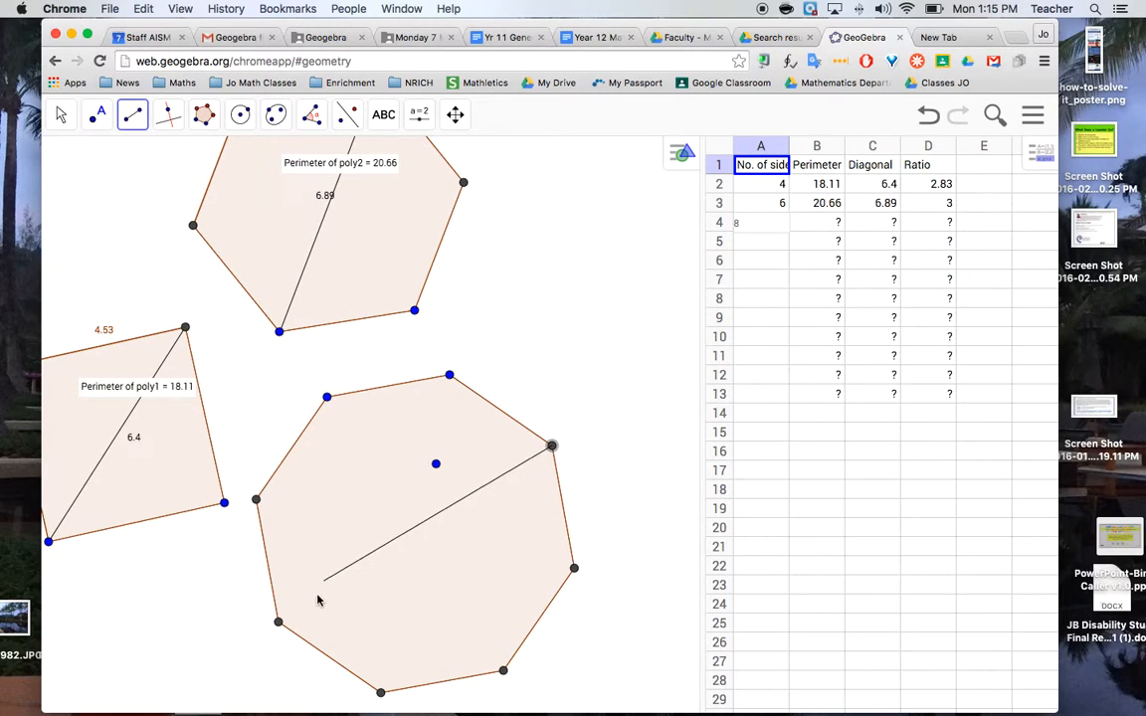
pyautogui.click(279, 622)
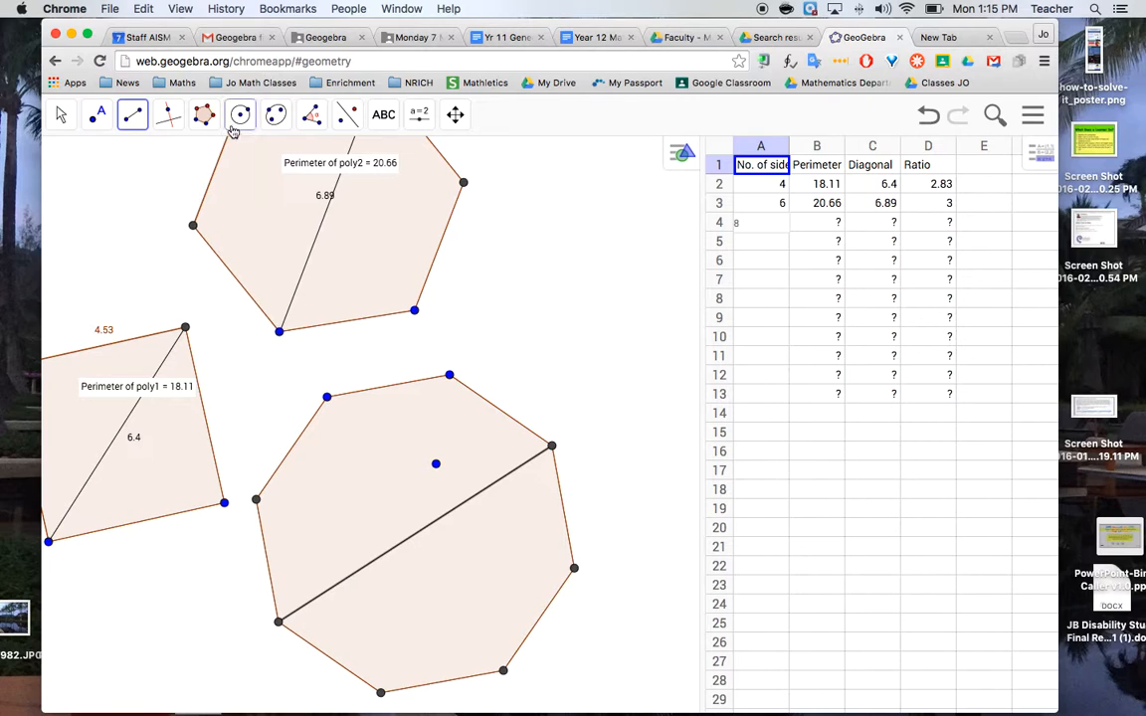
# Add length and perimeter measurements for the octagon's diagonal and outline with the Distance or Length tool
pyautogui.click(314, 123)
pyautogui.click(307, 228)
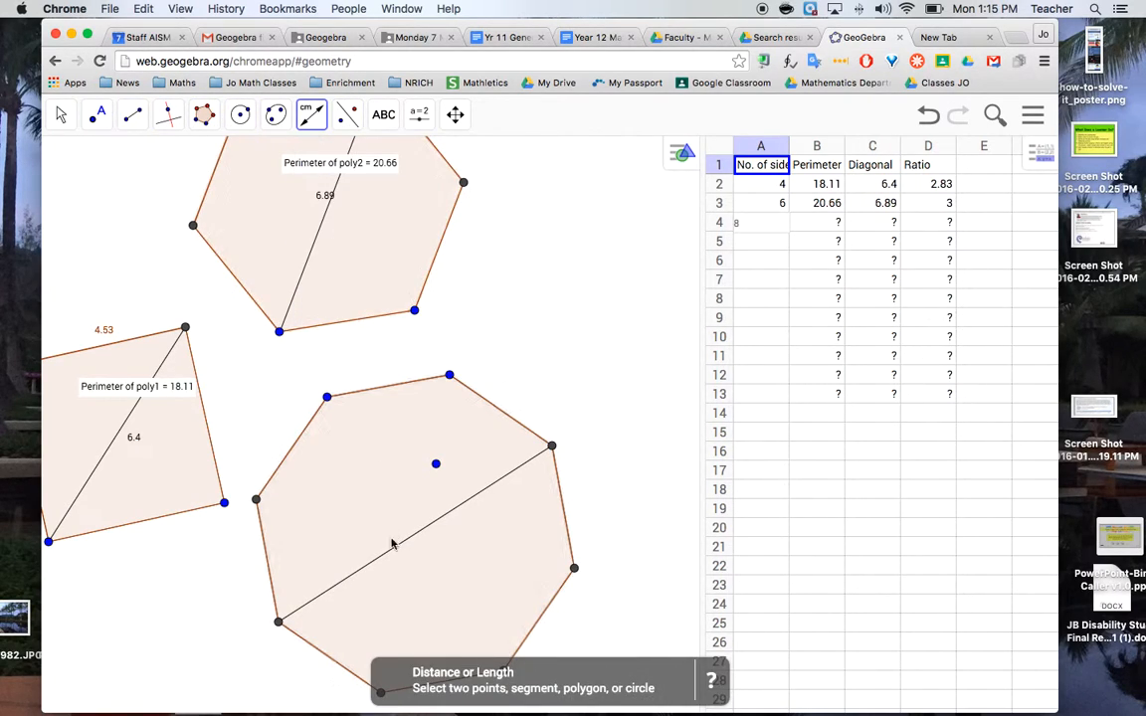
pyautogui.click(409, 538)
pyautogui.click(408, 538)
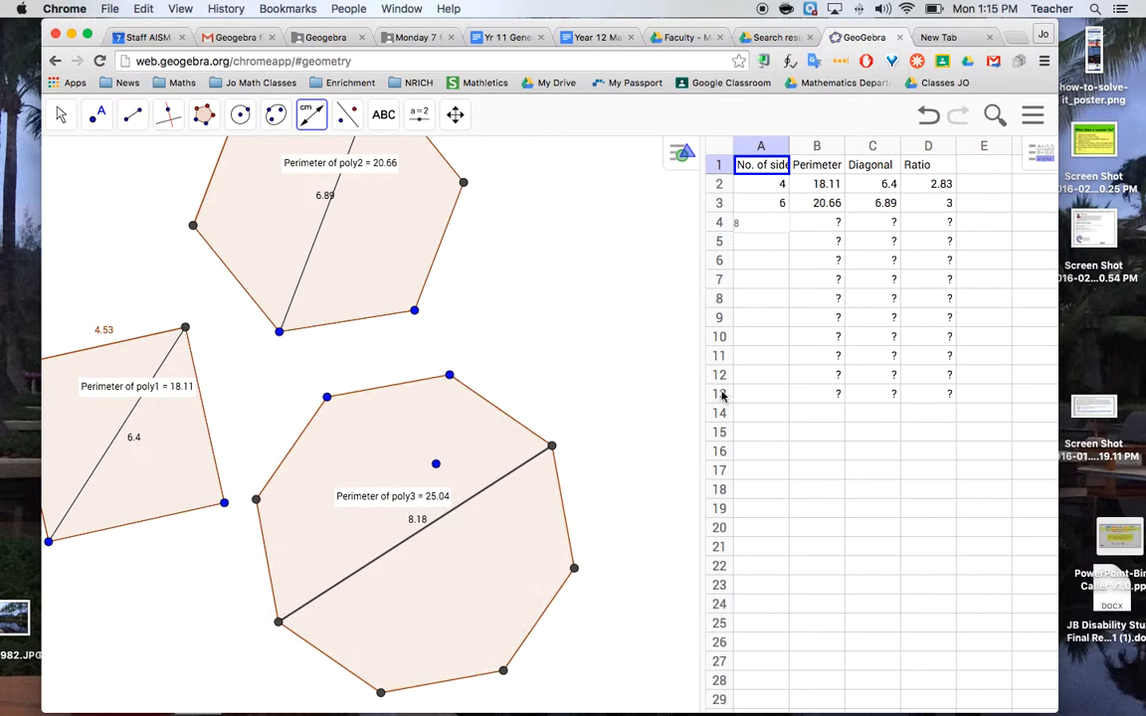
# Record the octagon's perimeter 25.04 in cell B4 and its diagonal 8.18 in cell C4
pyautogui.press('Return')
pyautogui.click(831, 222)
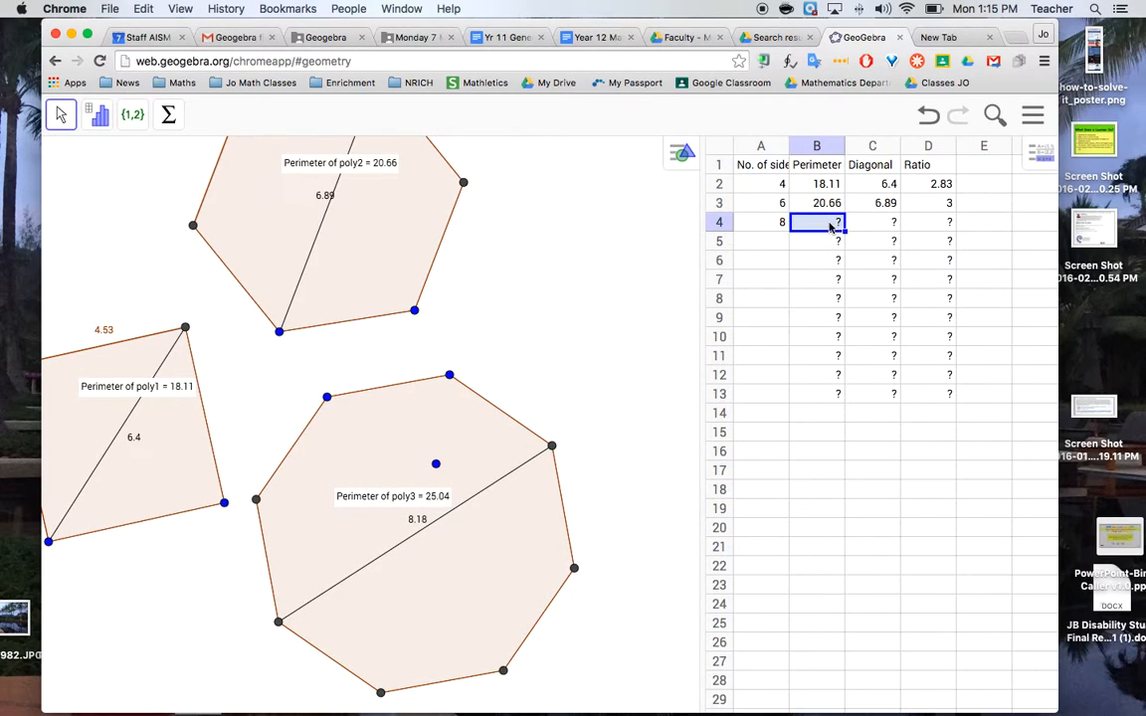
pyautogui.write('25.')
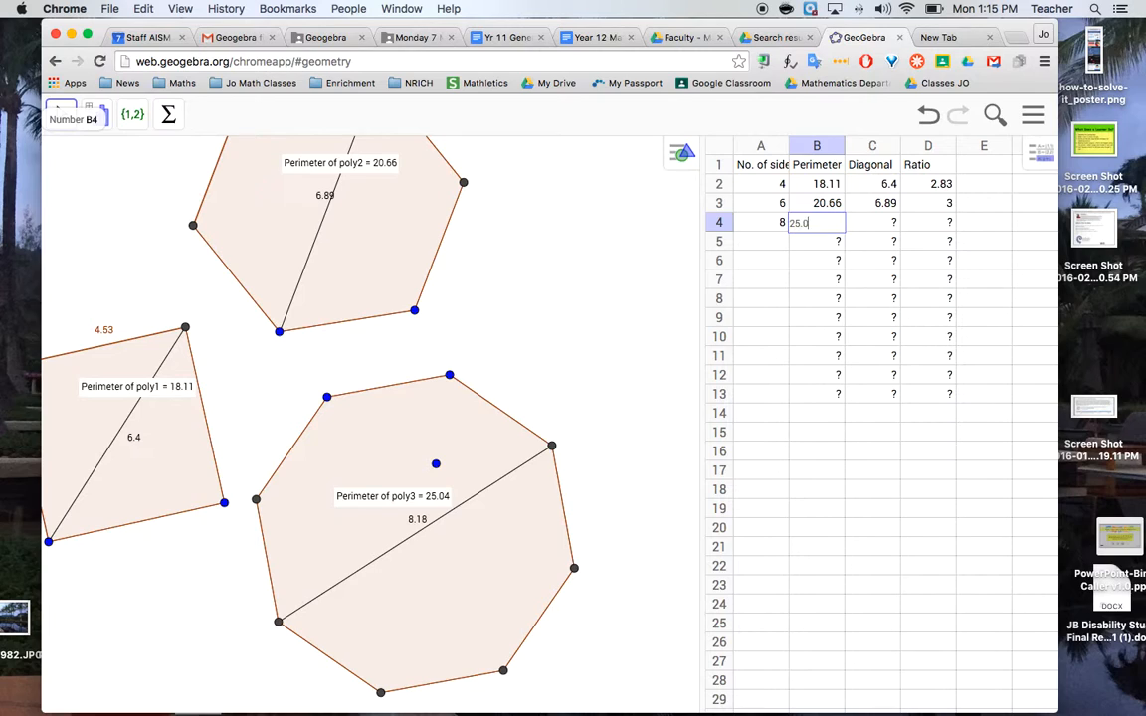
pyautogui.write('04')
pyautogui.press('Tab')
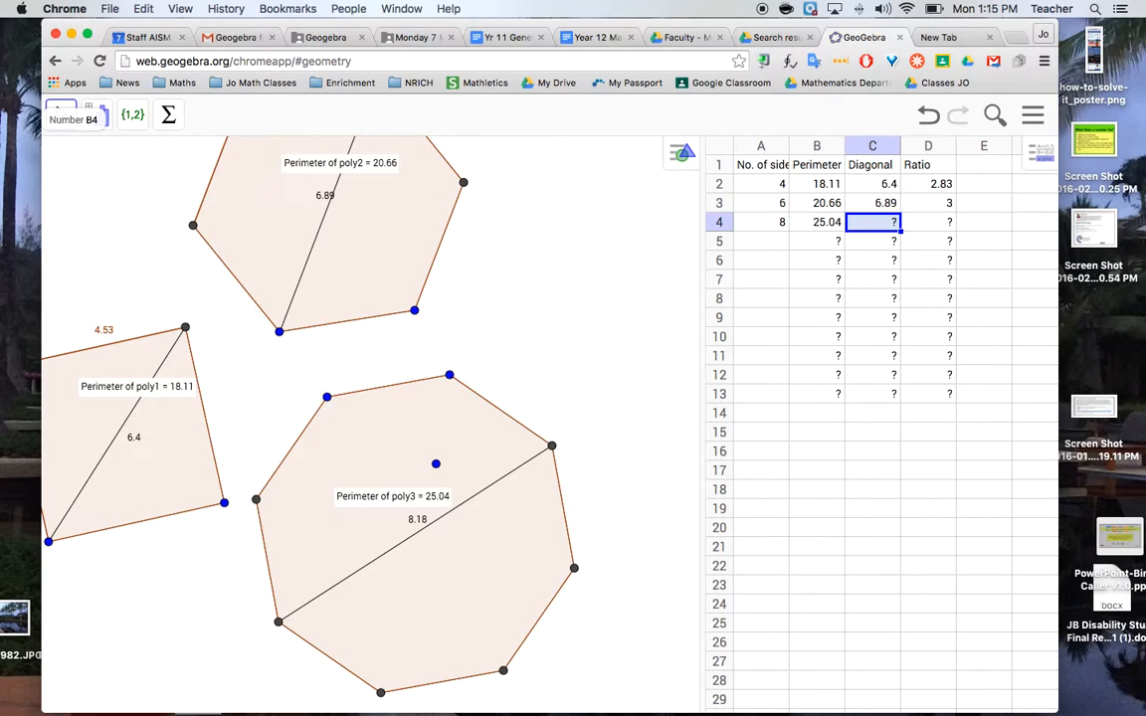
pyautogui.write('8.18')
pyautogui.press('Tab')
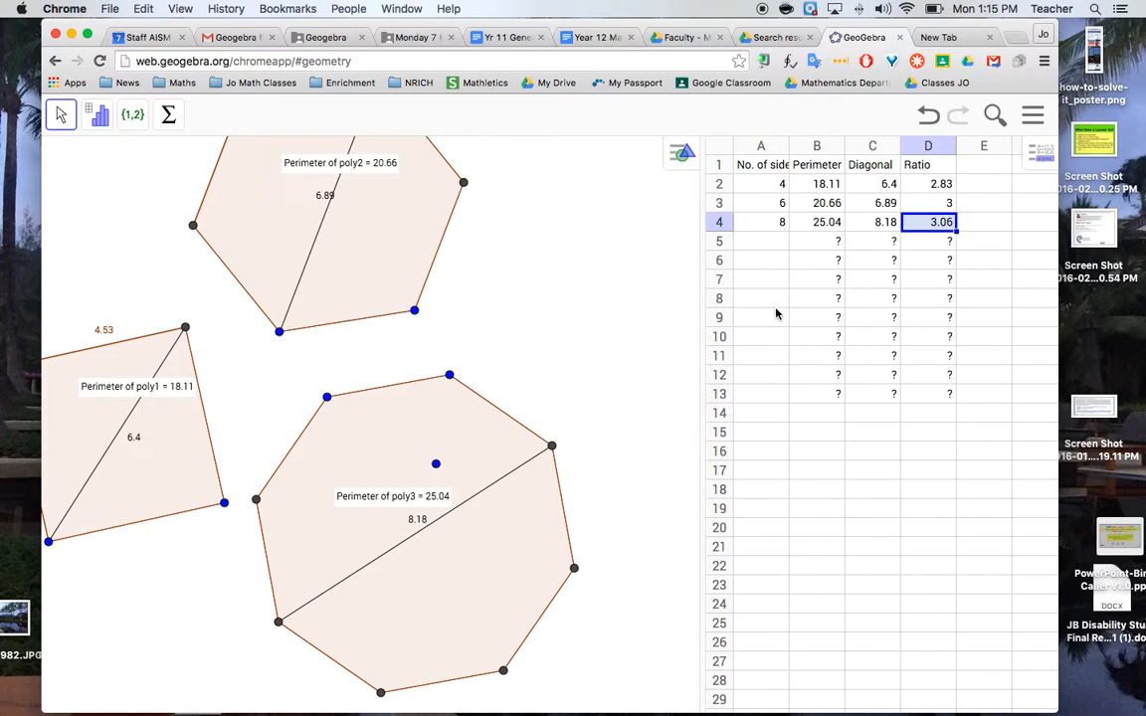
# Enter 20 as the number of sides in cell A10 of the spreadsheet
pyautogui.click(767, 344)
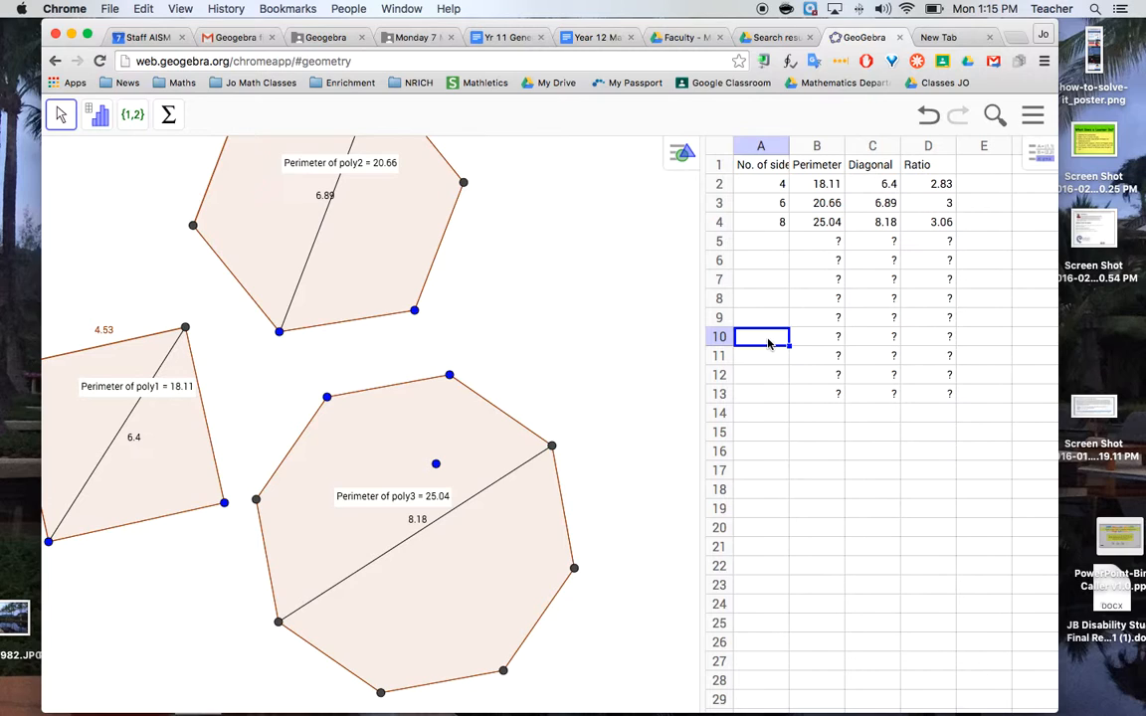
pyautogui.write('20')
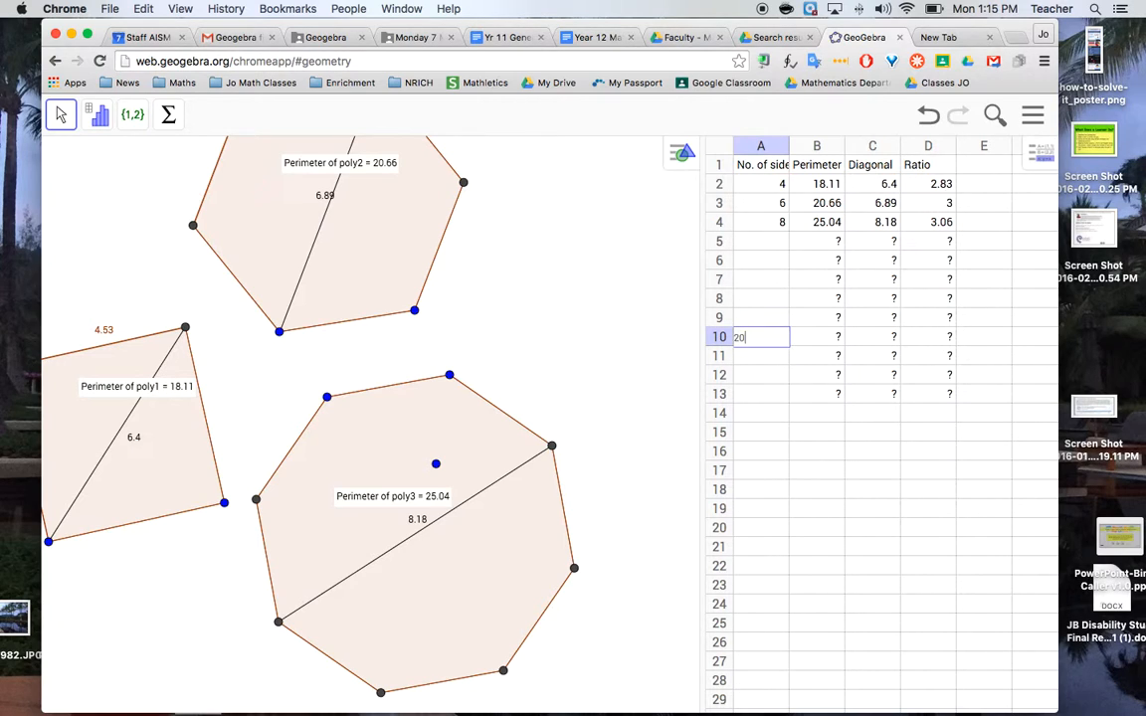
pyautogui.click(532, 296)
# Draw a regular polygon with 20 vertices and move it into the empty space below the octagon
pyautogui.click(454, 114)
pyautogui.moveTo(462, 442); pyautogui.dragTo(515, 236)
pyautogui.moveTo(304, 499); pyautogui.dragTo(375, 333)
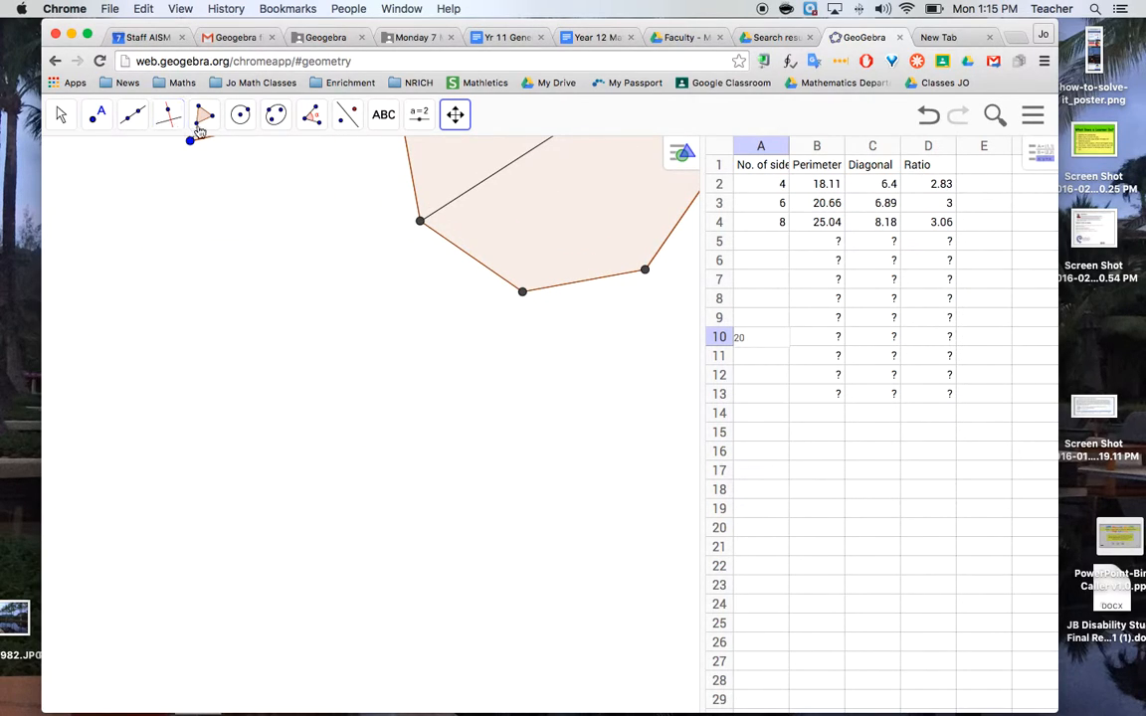
pyautogui.click(203, 117)
pyautogui.click(210, 196)
pyautogui.click(145, 371)
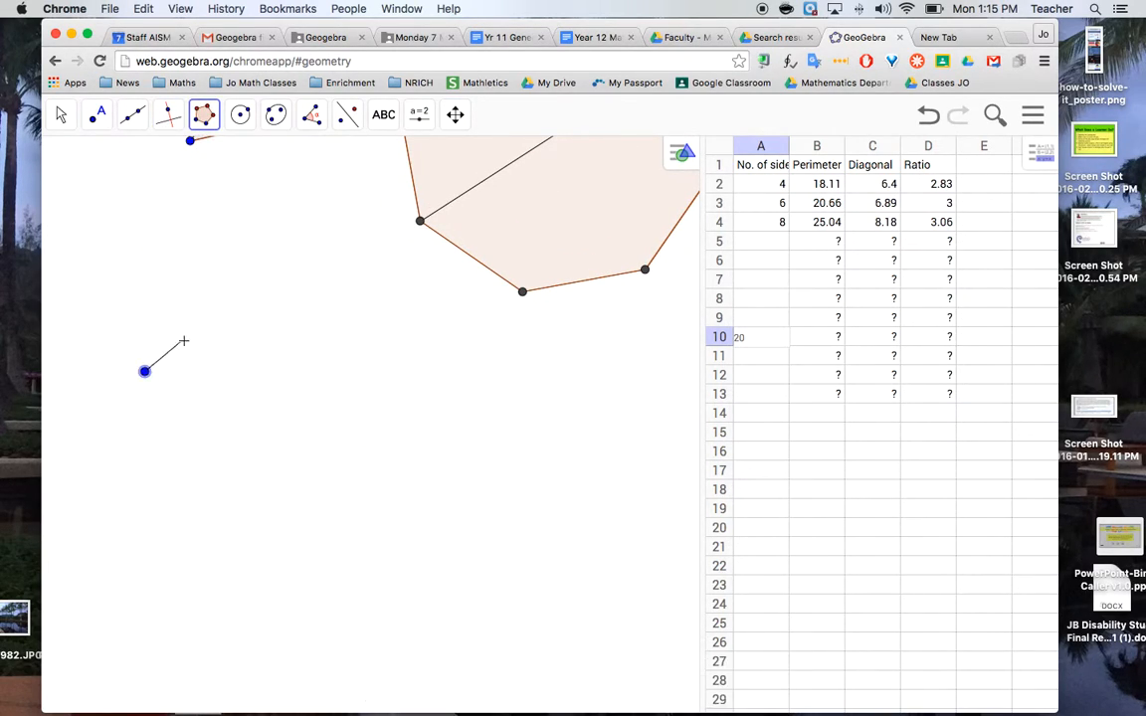
pyautogui.click(183, 340)
pyautogui.press('BackSpace')
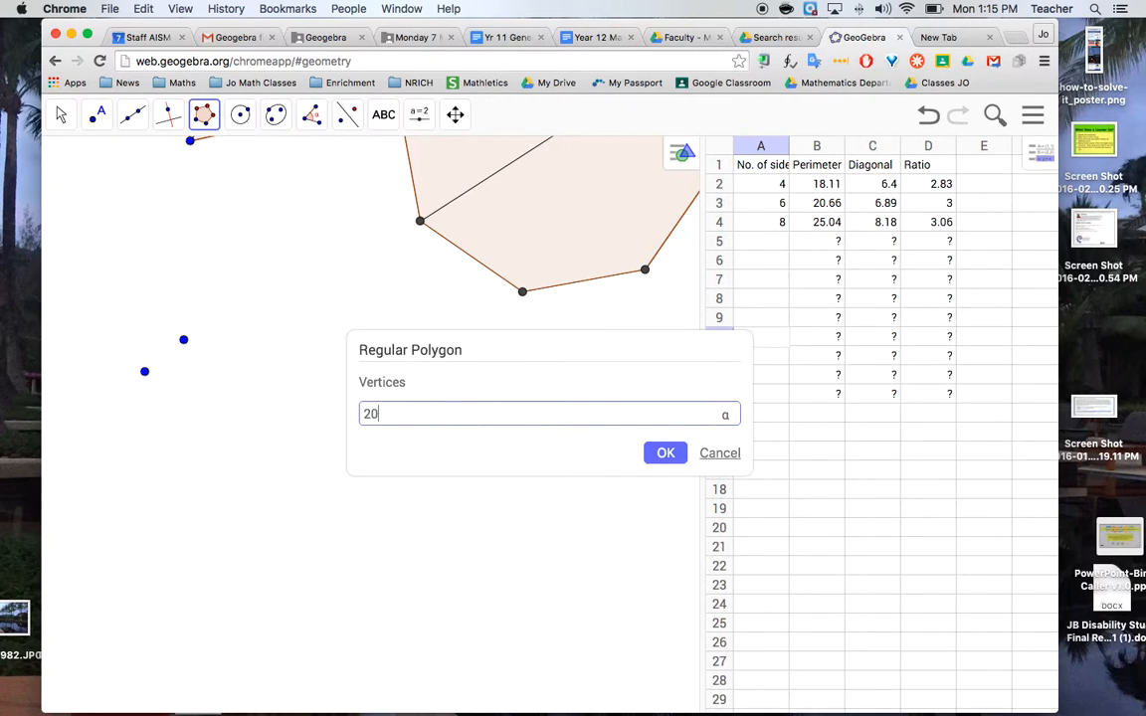
pyautogui.click(666, 454)
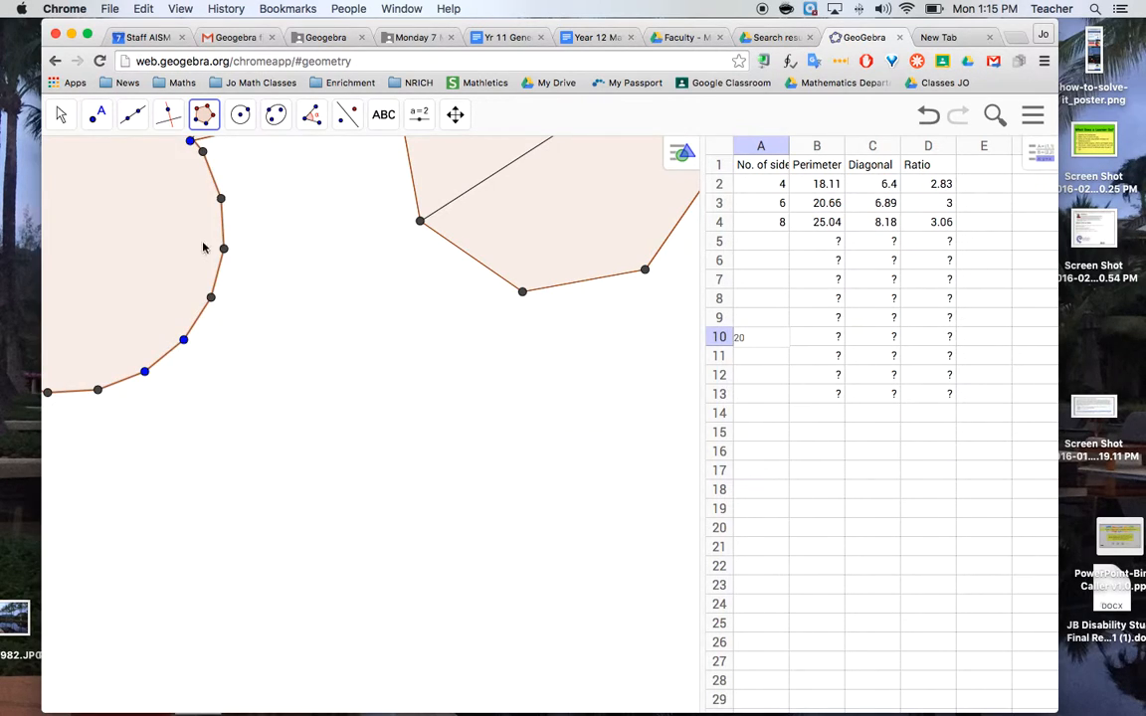
pyautogui.click(57, 115)
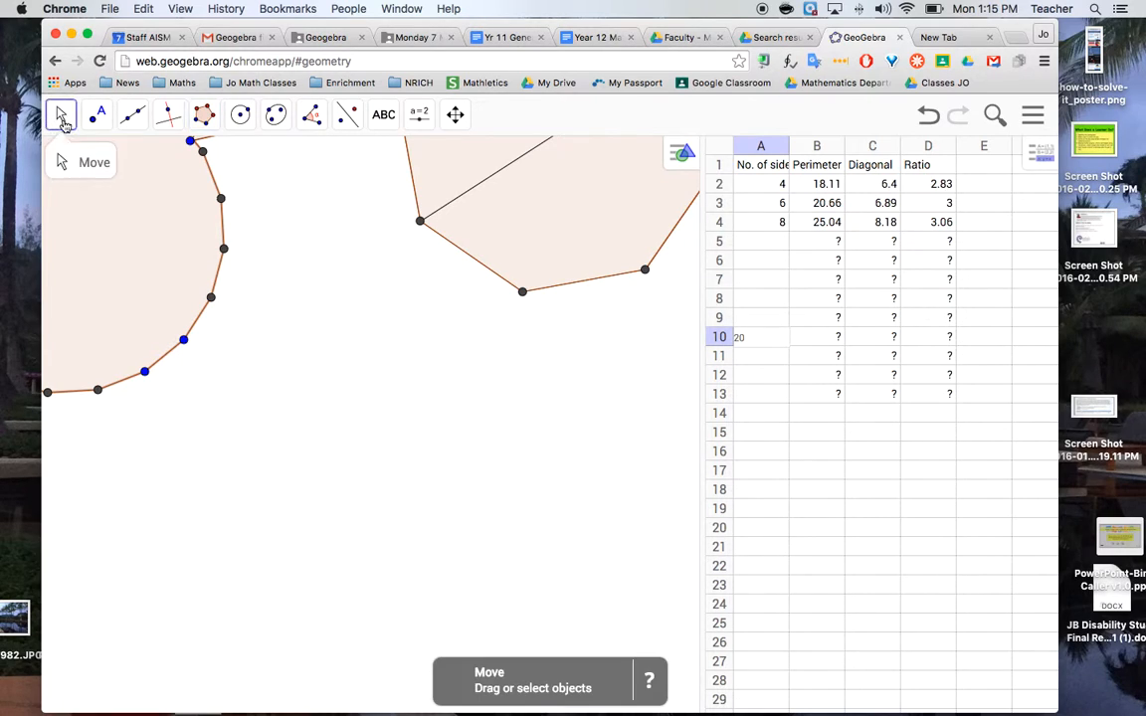
pyautogui.moveTo(125, 228); pyautogui.dragTo(361, 470)
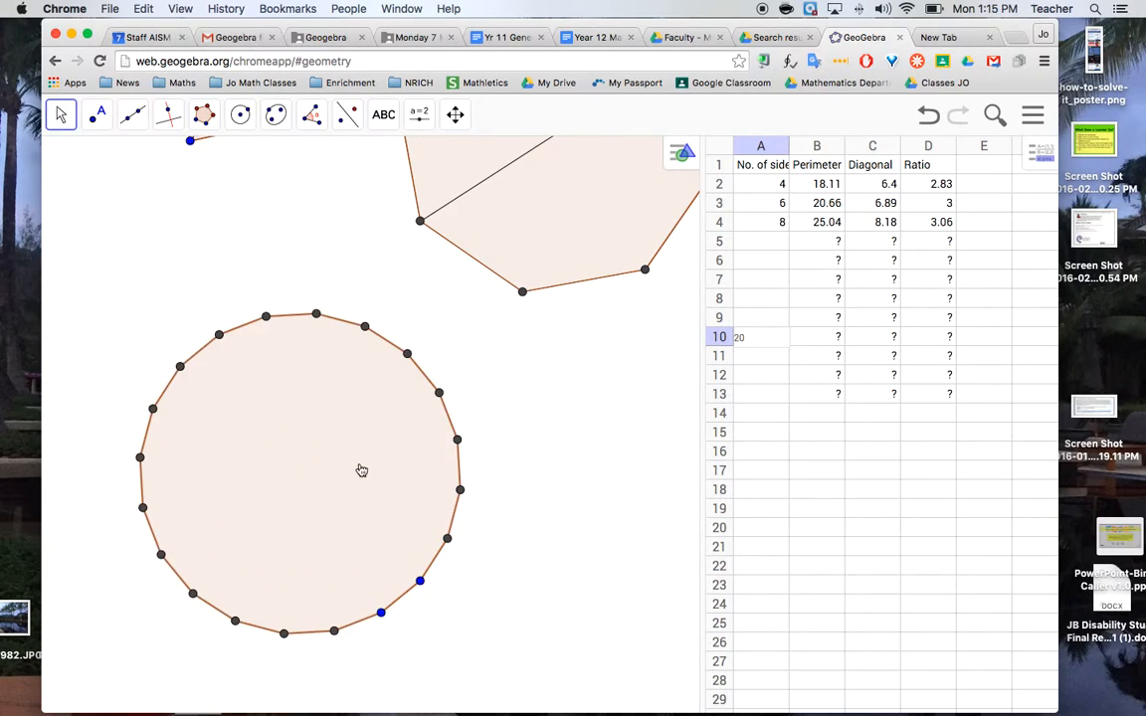
# Draw a diagonal segment joining two opposite vertices of the 20-sided polygon
pyautogui.click(135, 117)
pyautogui.click(169, 204)
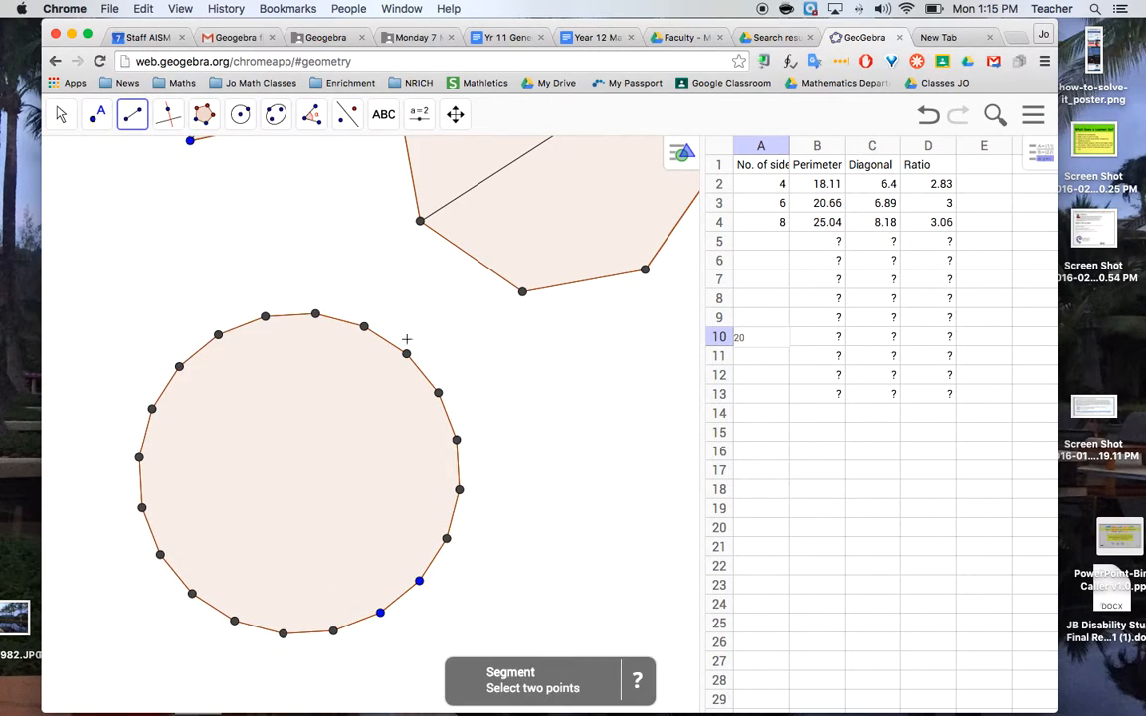
pyautogui.click(364, 327)
pyautogui.click(234, 621)
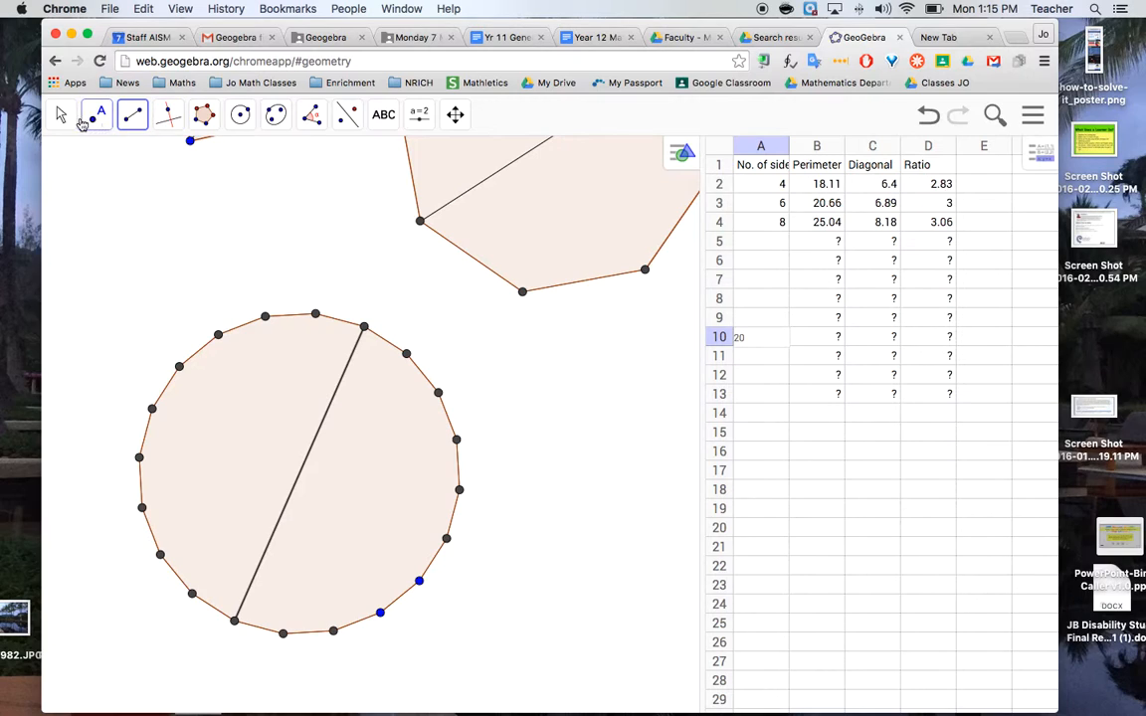
# Add diagonal length and perimeter measurements to the 20-sided polygon with the Distance or Length tool
pyautogui.click(310, 118)
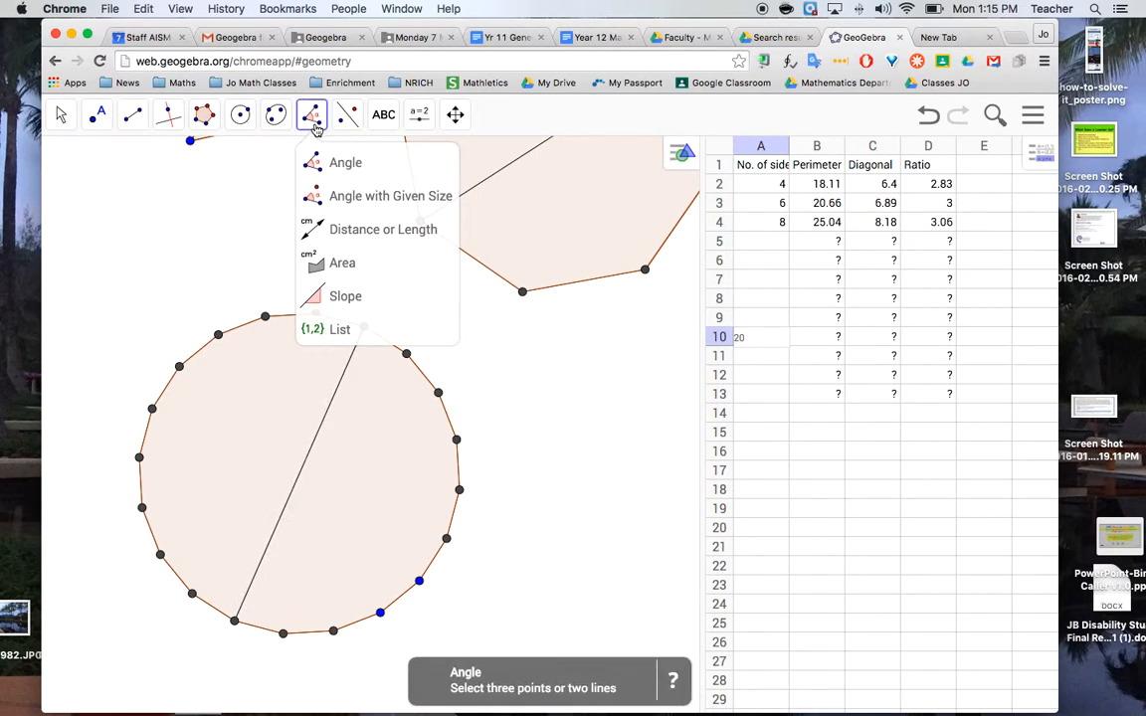
pyautogui.click(338, 231)
pyautogui.click(316, 435)
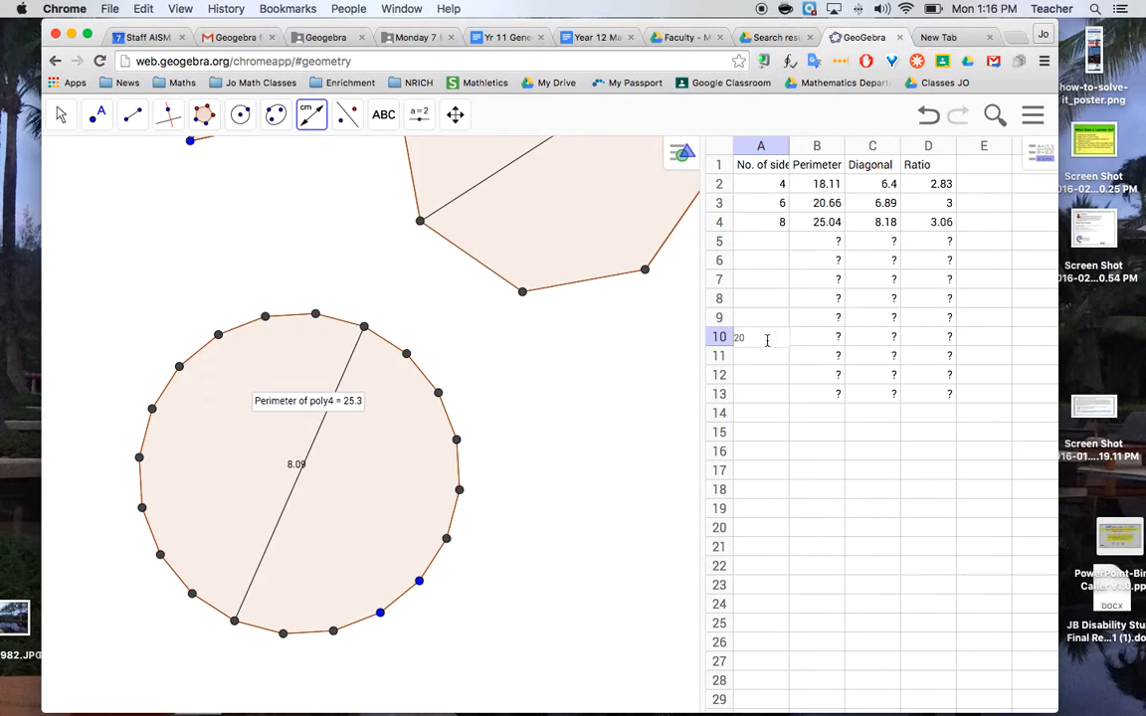
# Record the 20-sided polygon's perimeter 25.3 in cell B10 and its diagonal 8.09 in cell C10
pyautogui.write('20')
pyautogui.click(824, 340)
pyautogui.write('25.3')
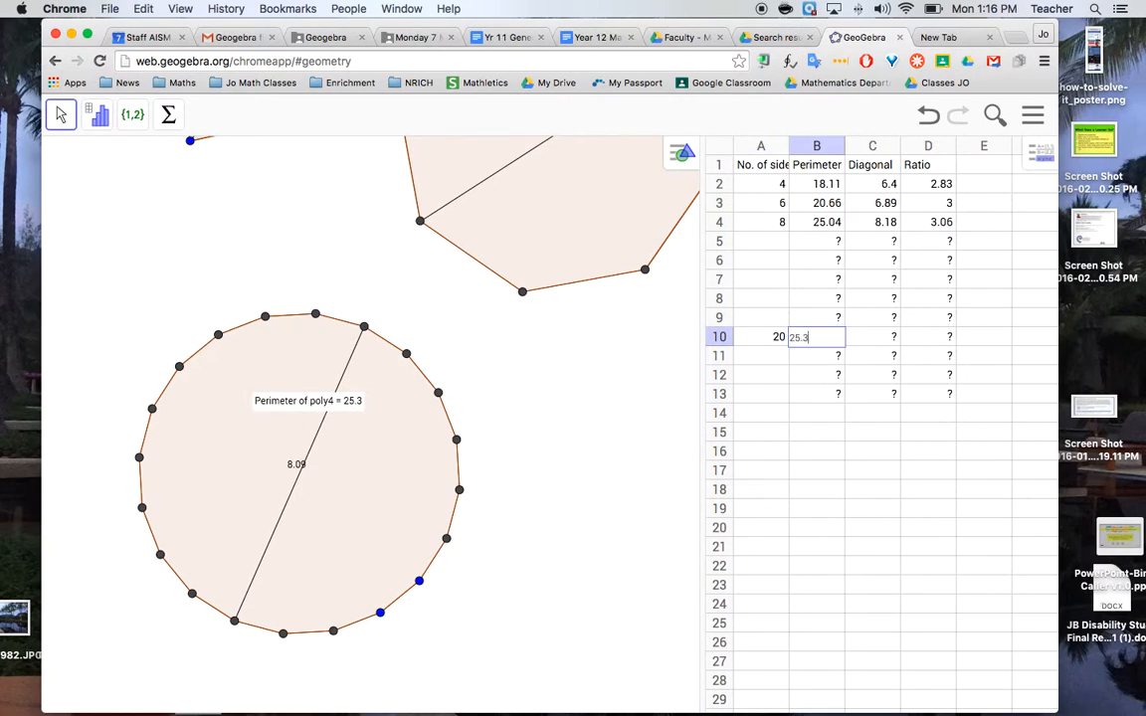
pyautogui.press('Tab')
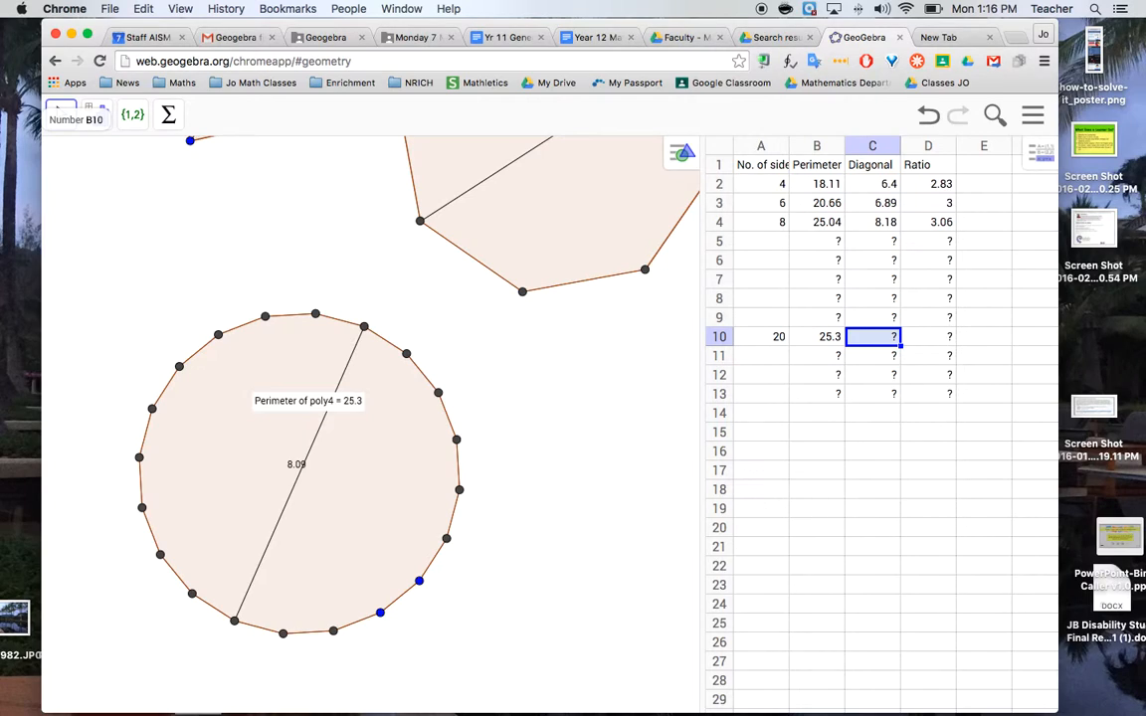
pyautogui.write('8.09')
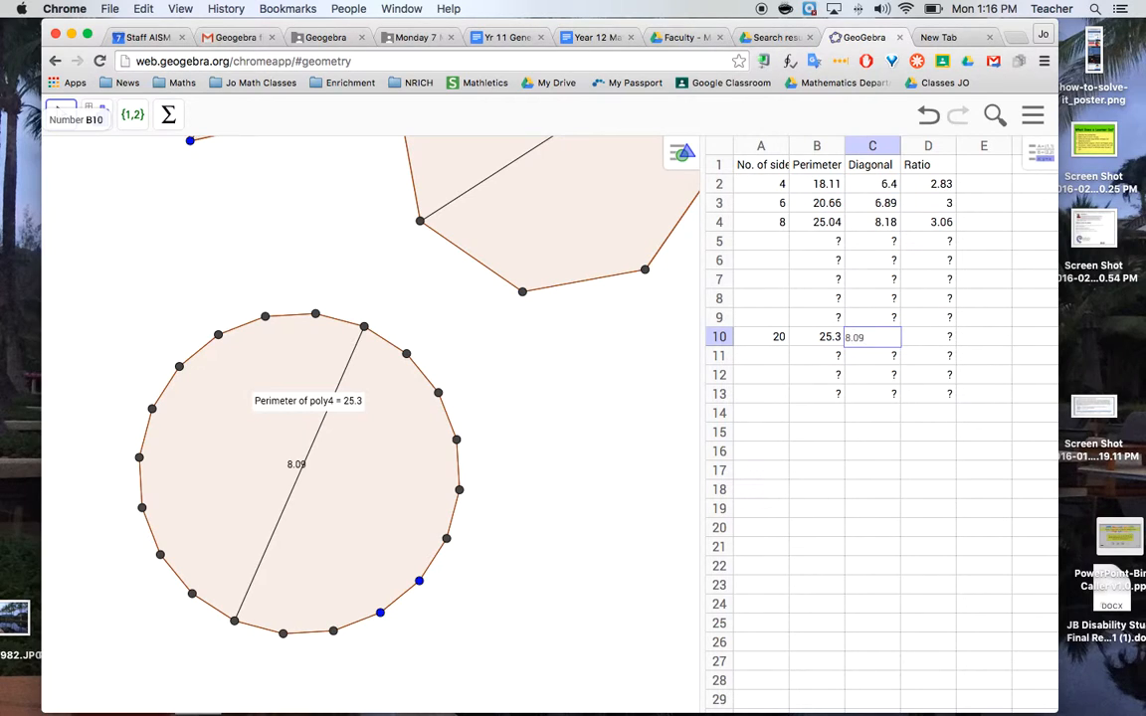
pyautogui.press('Tab')
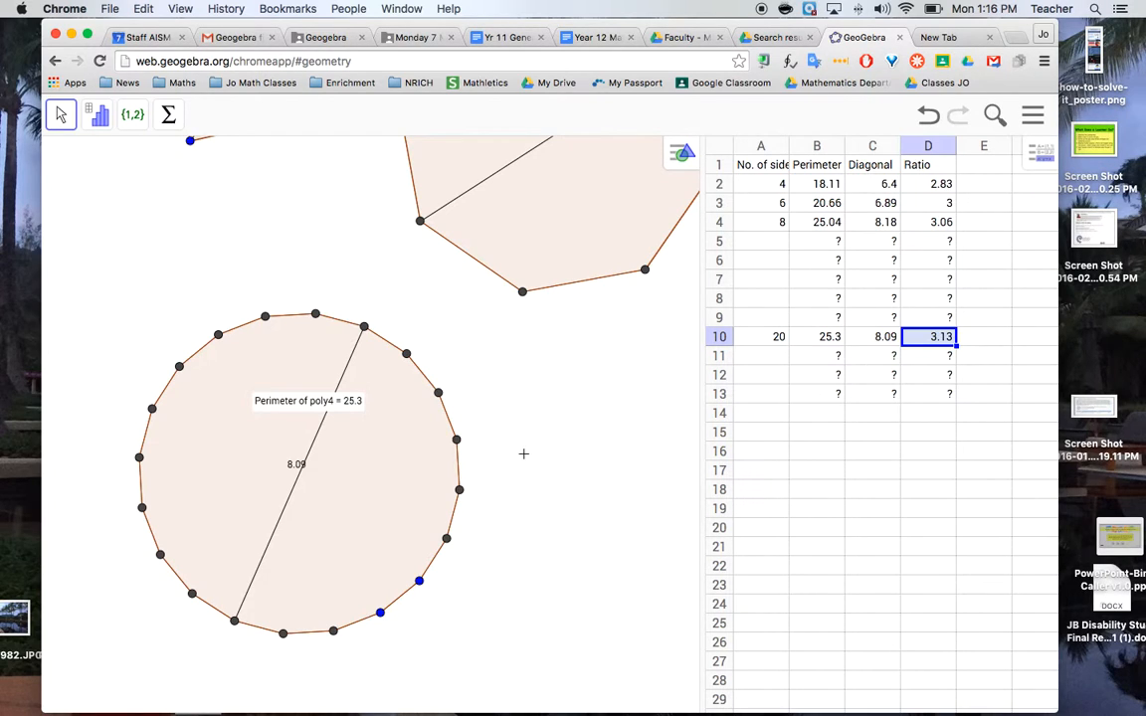
# Draw a circle about 5.9 in diameter, defined by center and point, in the empty space below the 20-sided polygon
pyautogui.moveTo(556, 476); pyautogui.dragTo(542, 220)
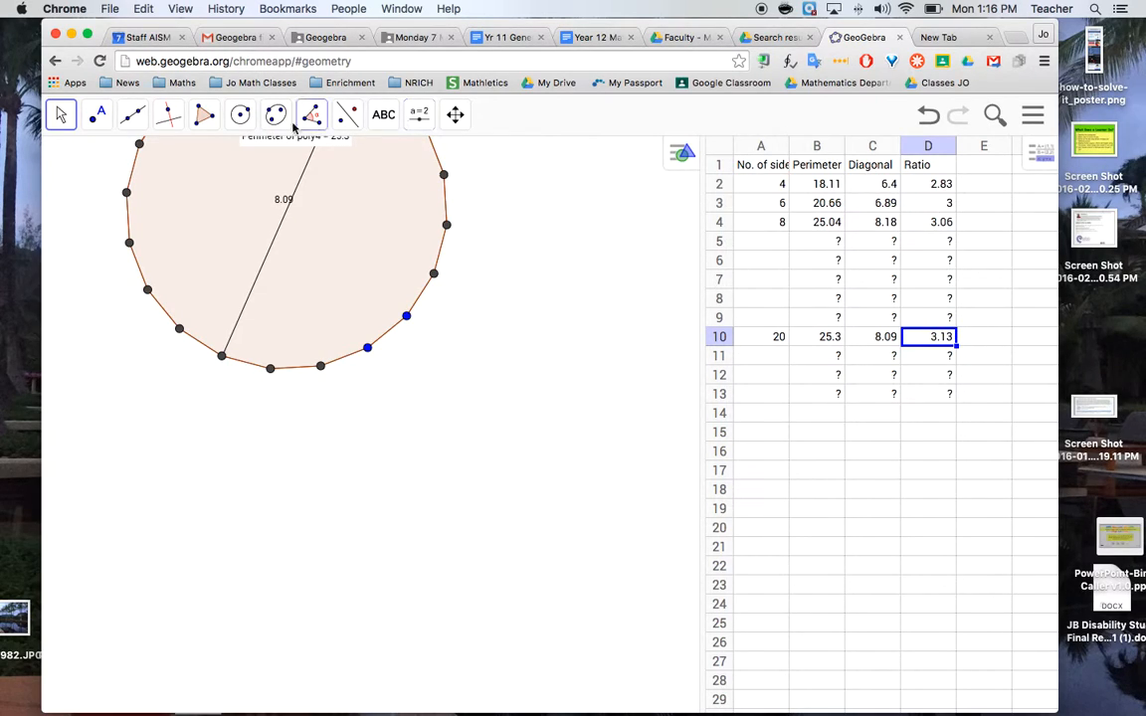
pyautogui.click(241, 118)
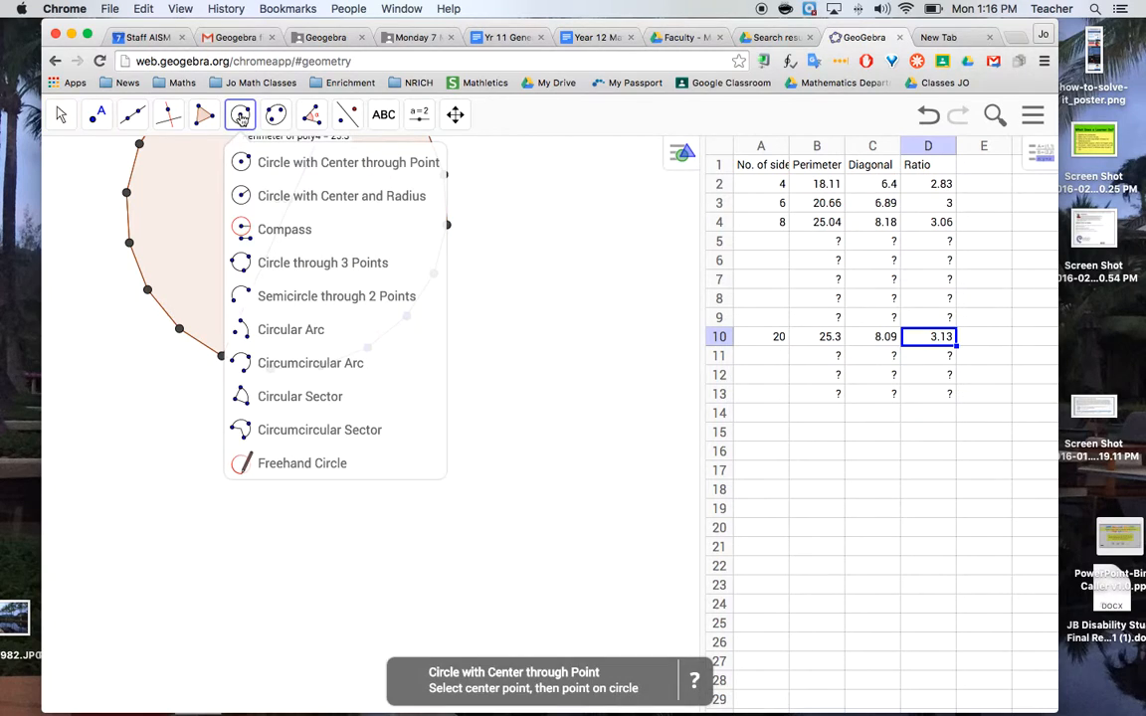
pyautogui.click(248, 164)
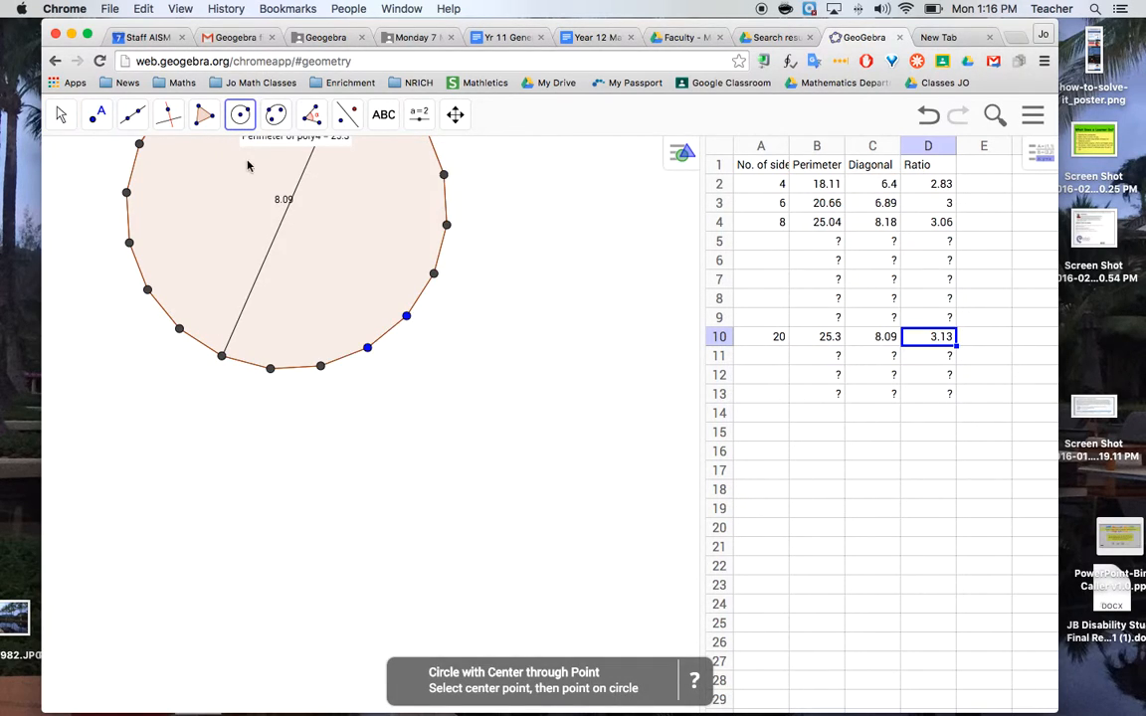
pyautogui.click(375, 566)
pyautogui.click(260, 538)
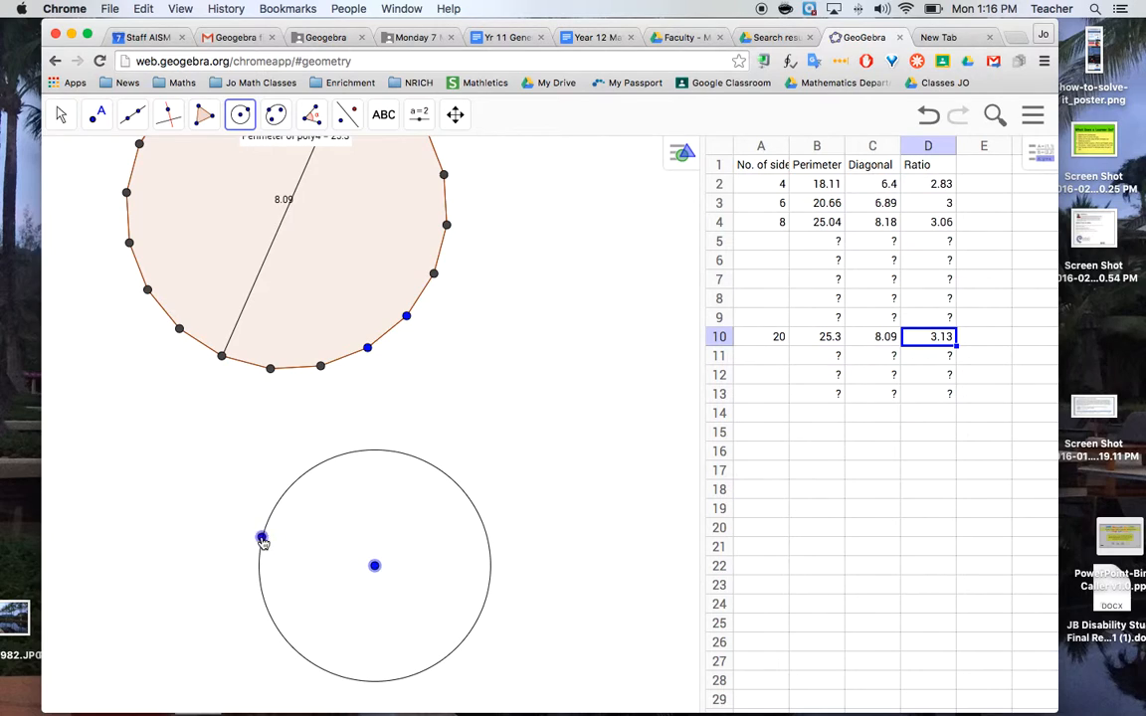
# Draw a line through the circle's edge point and its center
pyautogui.click(135, 117)
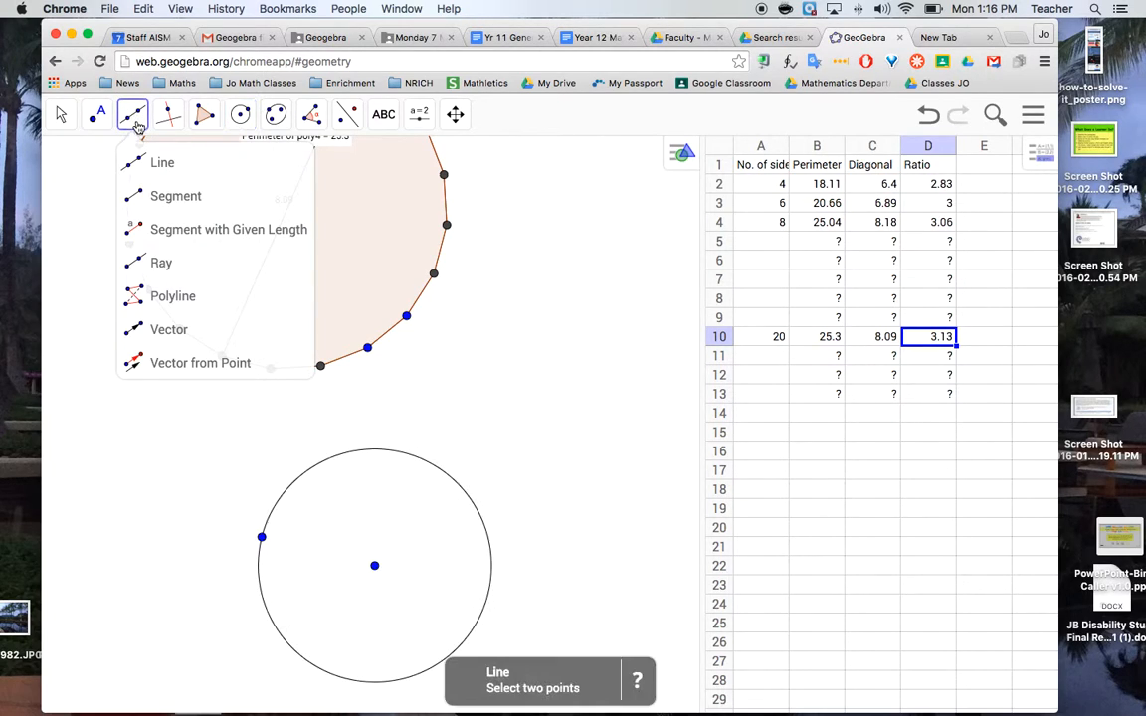
pyautogui.click(149, 162)
pyautogui.click(261, 538)
pyautogui.click(374, 566)
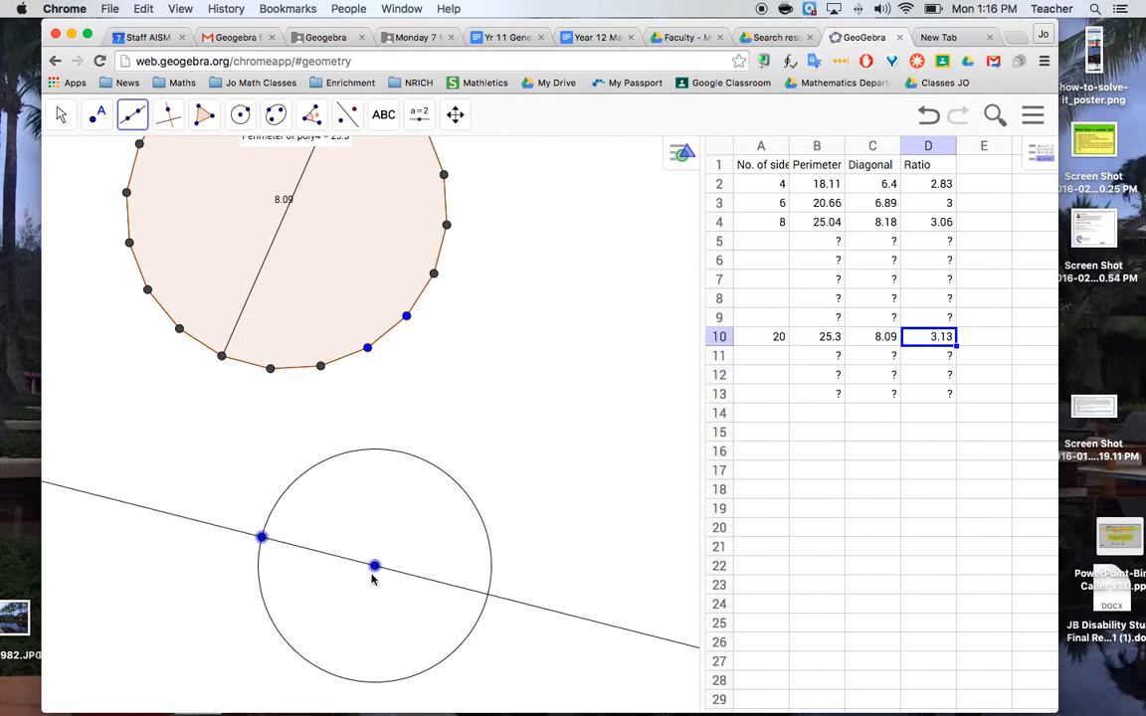
# Mark the intersection points of the line and the circle with the Intersect tool
pyautogui.click(134, 118)
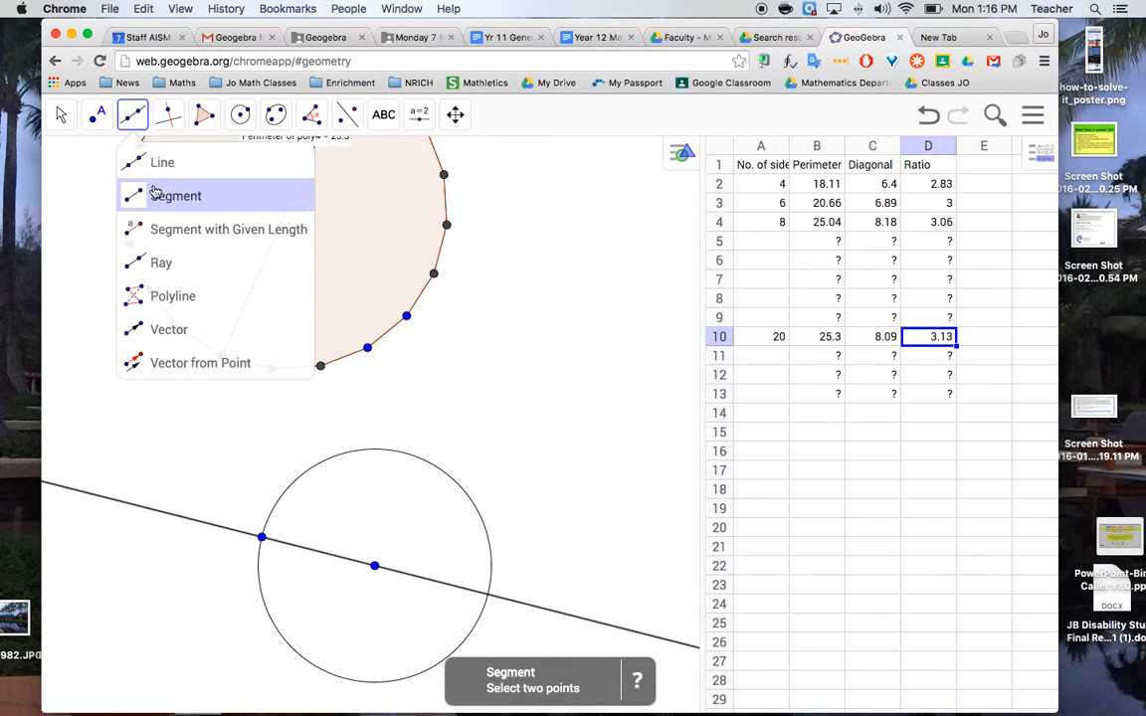
pyautogui.click(155, 193)
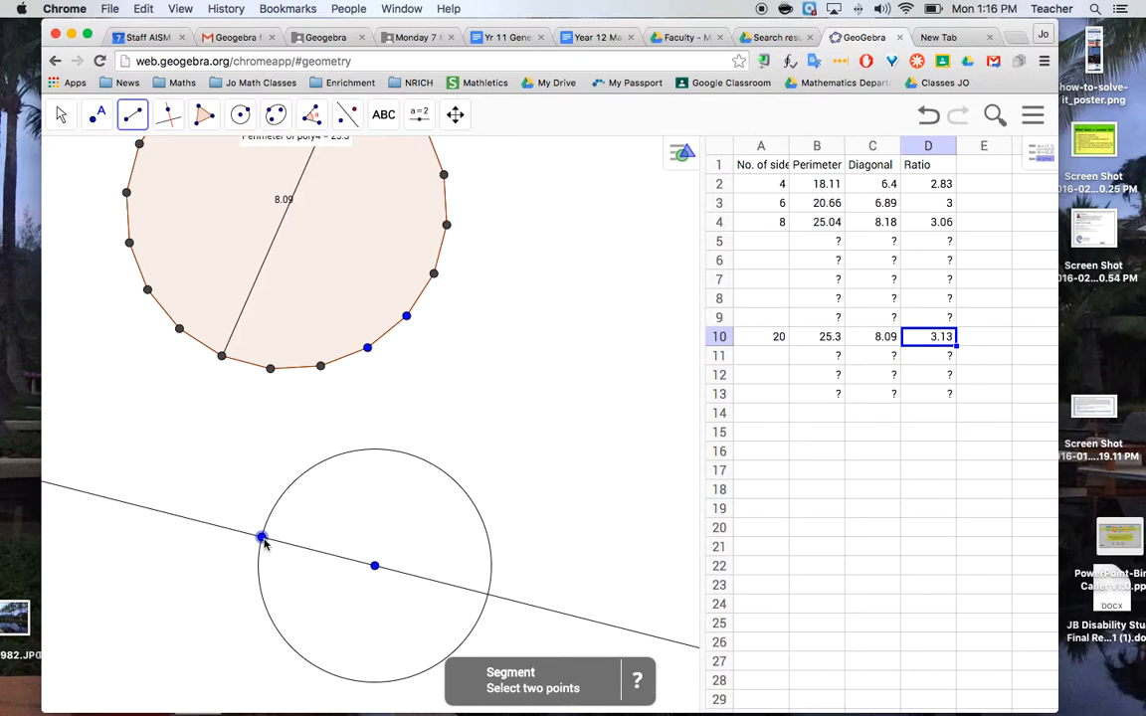
pyautogui.click(96, 115)
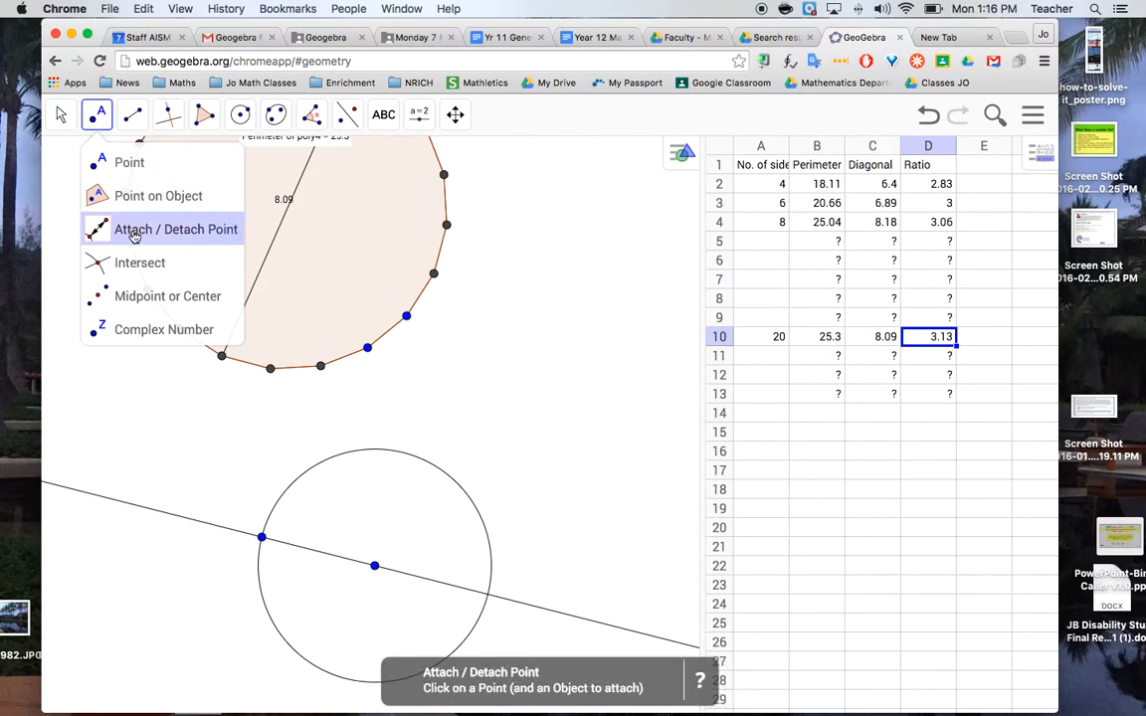
pyautogui.click(133, 265)
pyautogui.click(417, 580)
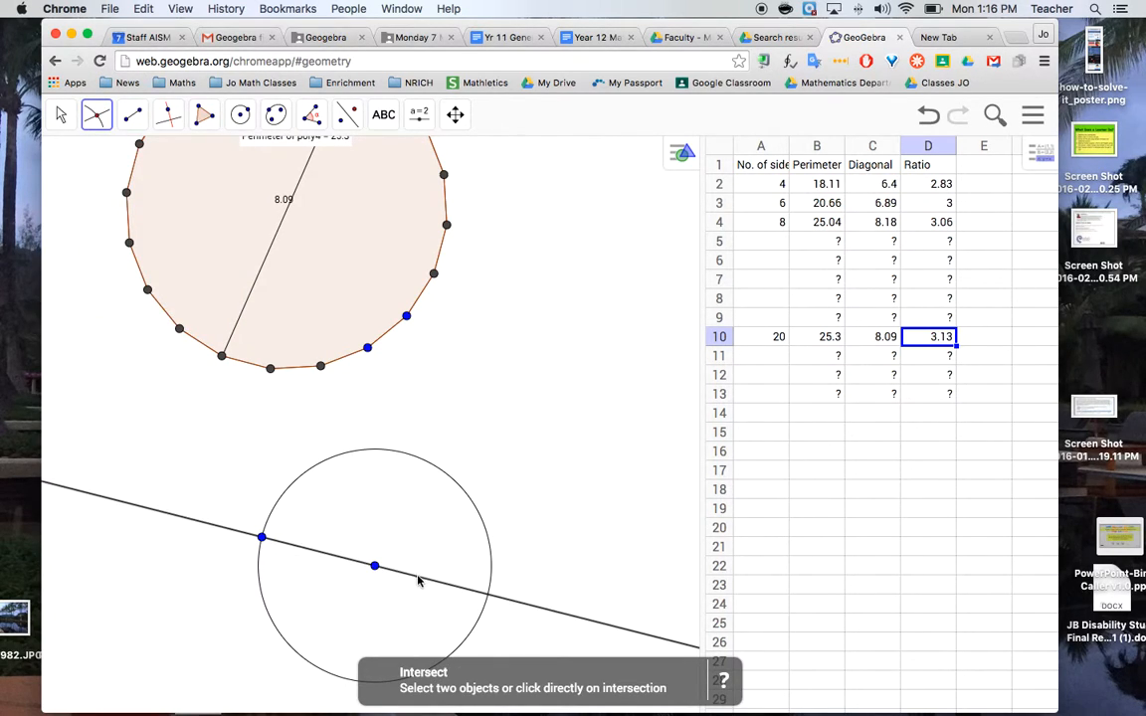
pyautogui.click(491, 564)
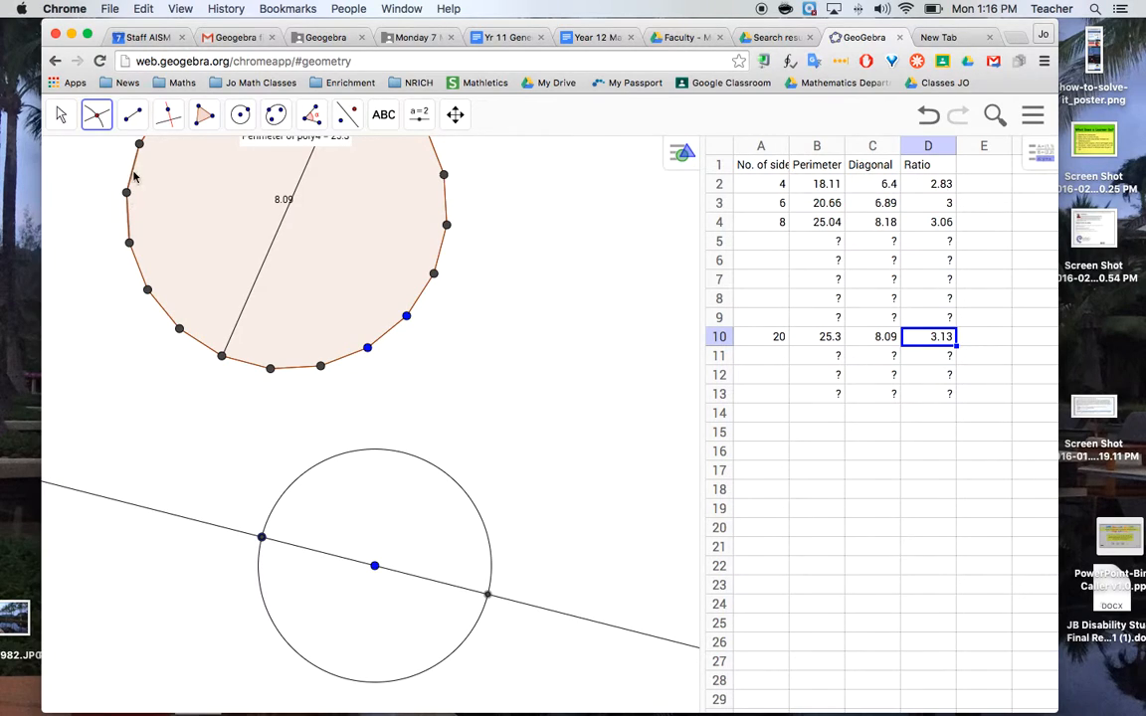
# Draw the circle's diameter as a segment between the two points where the line meets the circle
pyautogui.click(133, 114)
pyautogui.click(159, 197)
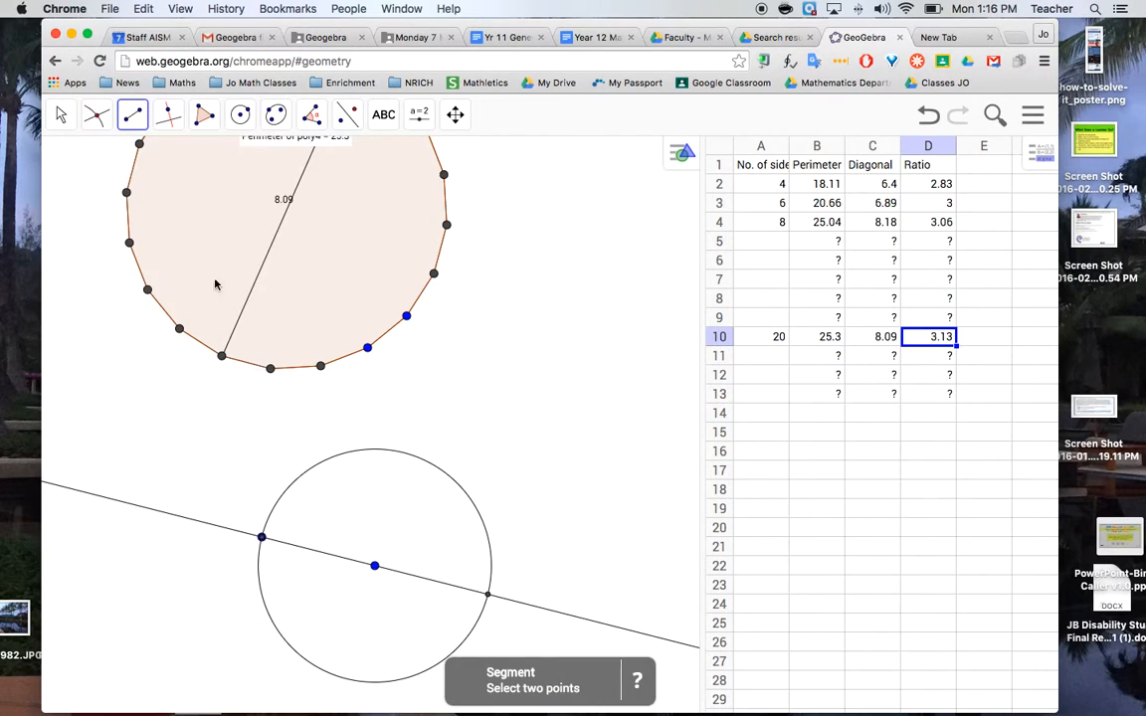
pyautogui.click(262, 536)
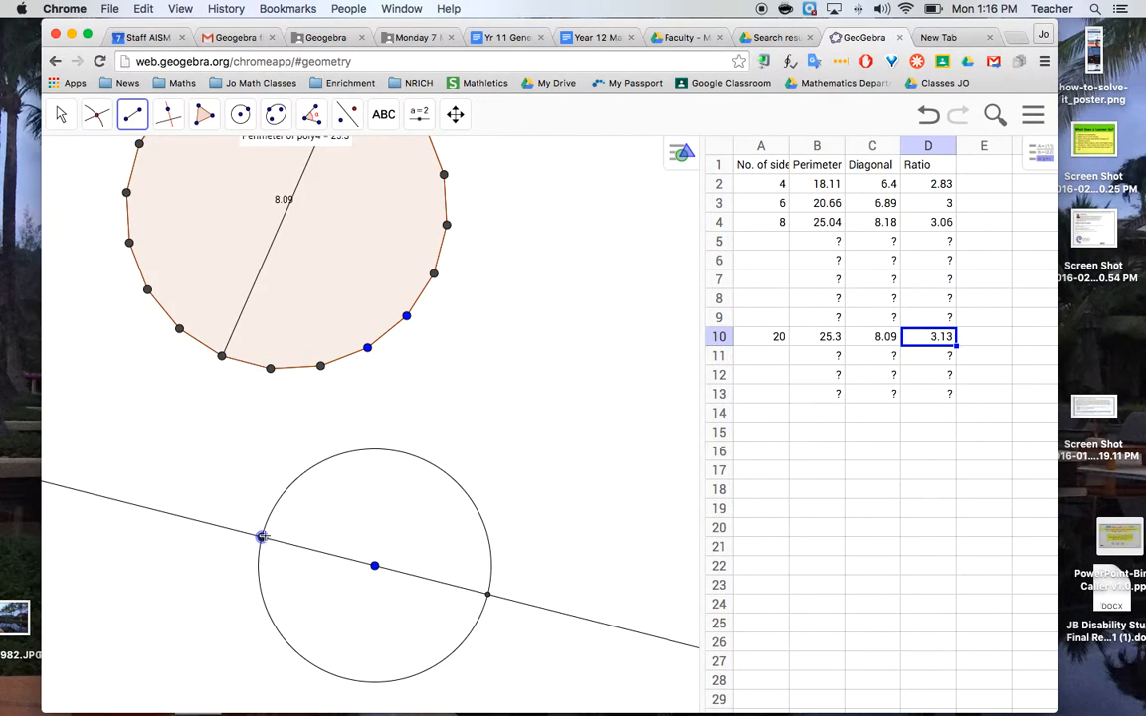
pyautogui.click(486, 595)
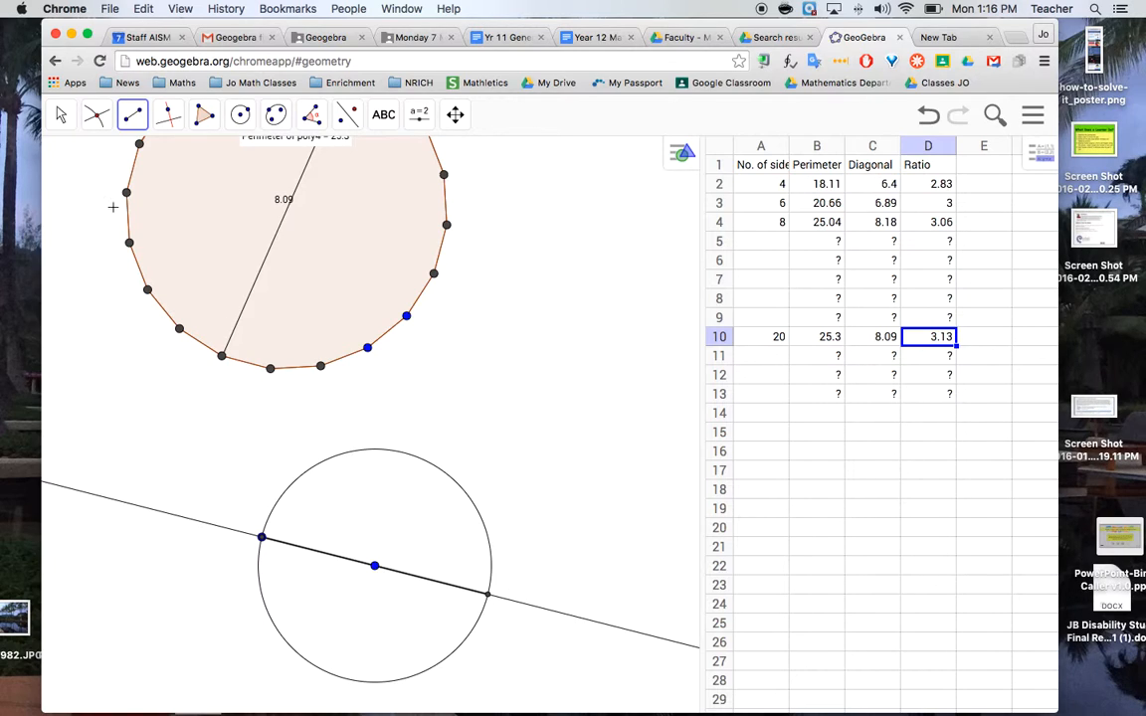
# Hide the line through the circle's center, keeping only the diameter segment shown
pyautogui.click(59, 115)
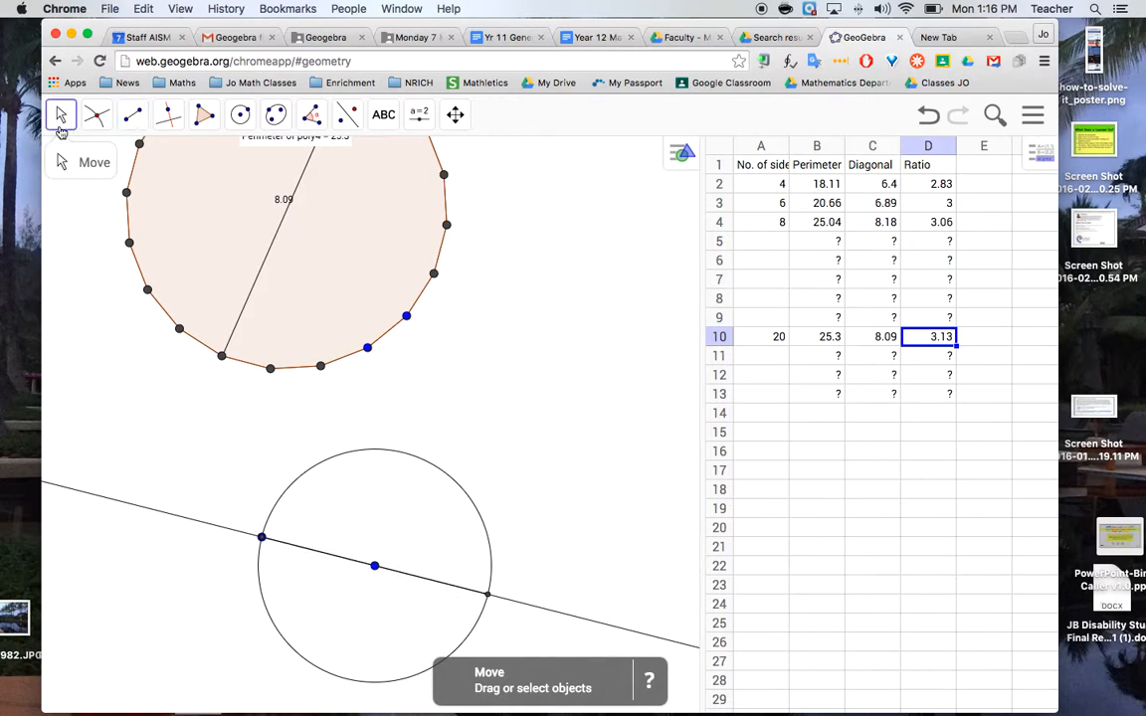
pyautogui.rightClick(115, 501)
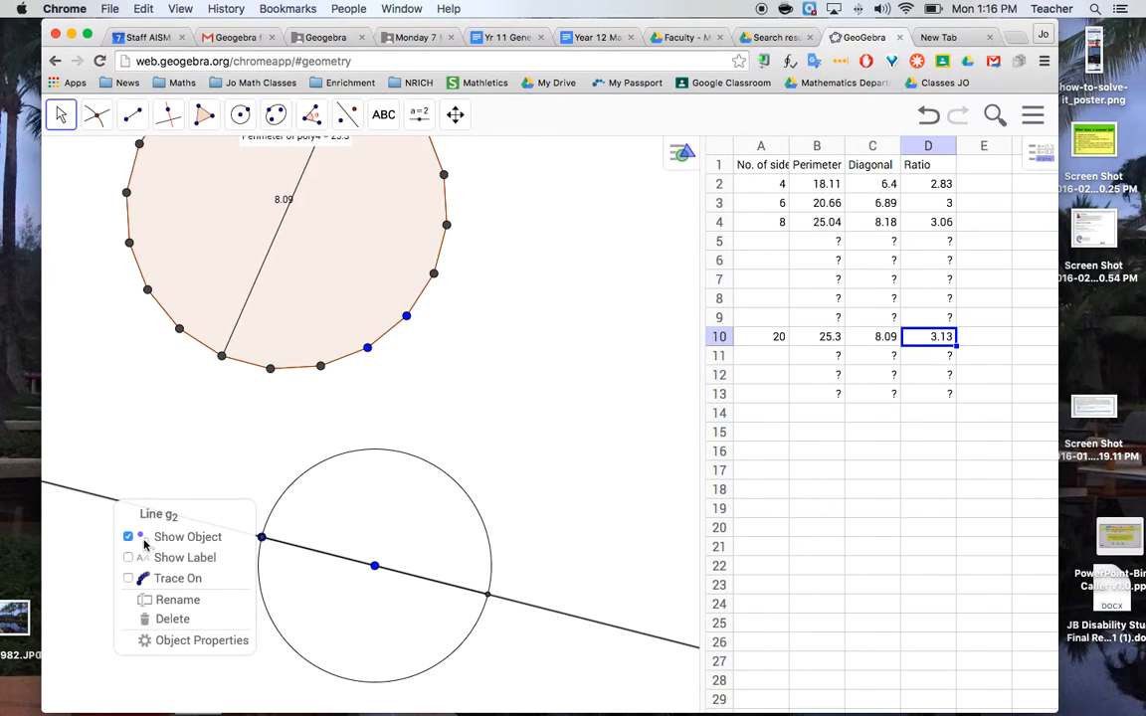
pyautogui.click(128, 537)
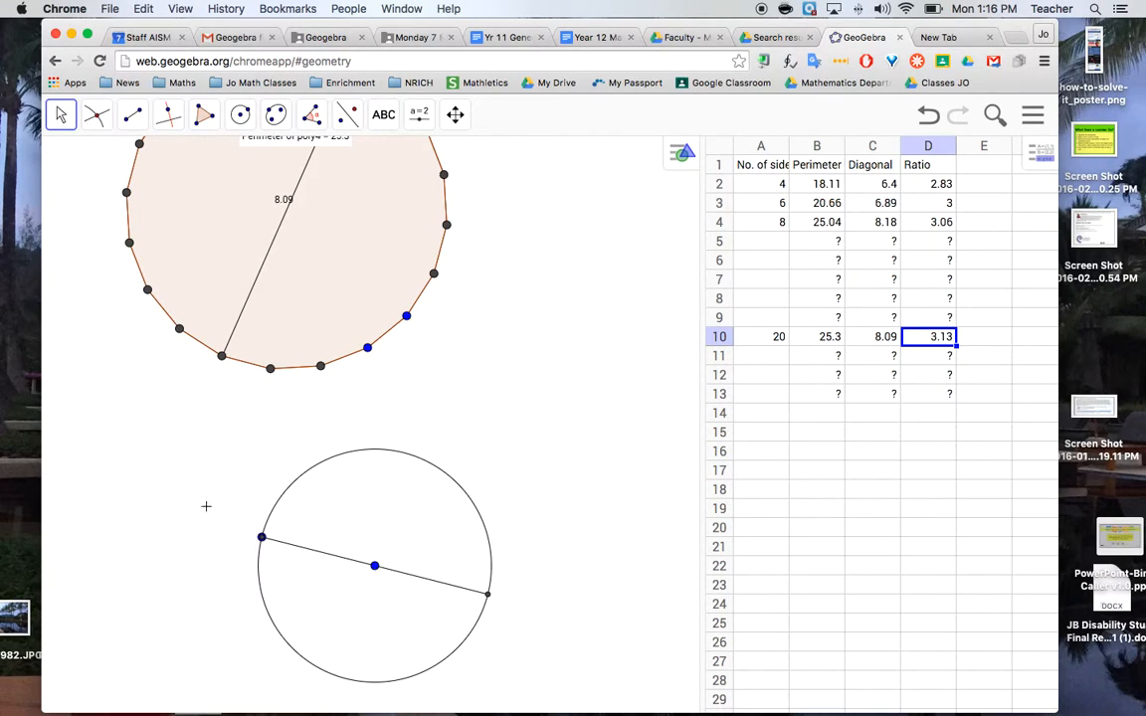
# Add a length measurement to the circle's diameter with the Distance or Length tool
pyautogui.click(312, 115)
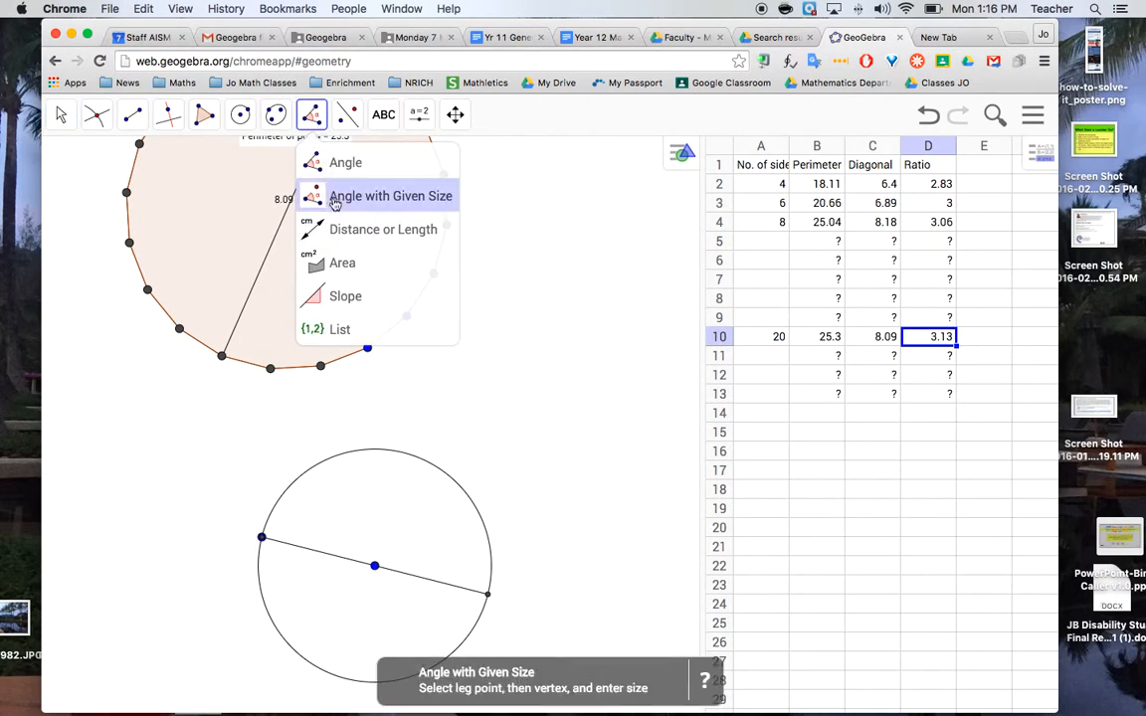
pyautogui.click(337, 231)
pyautogui.click(328, 553)
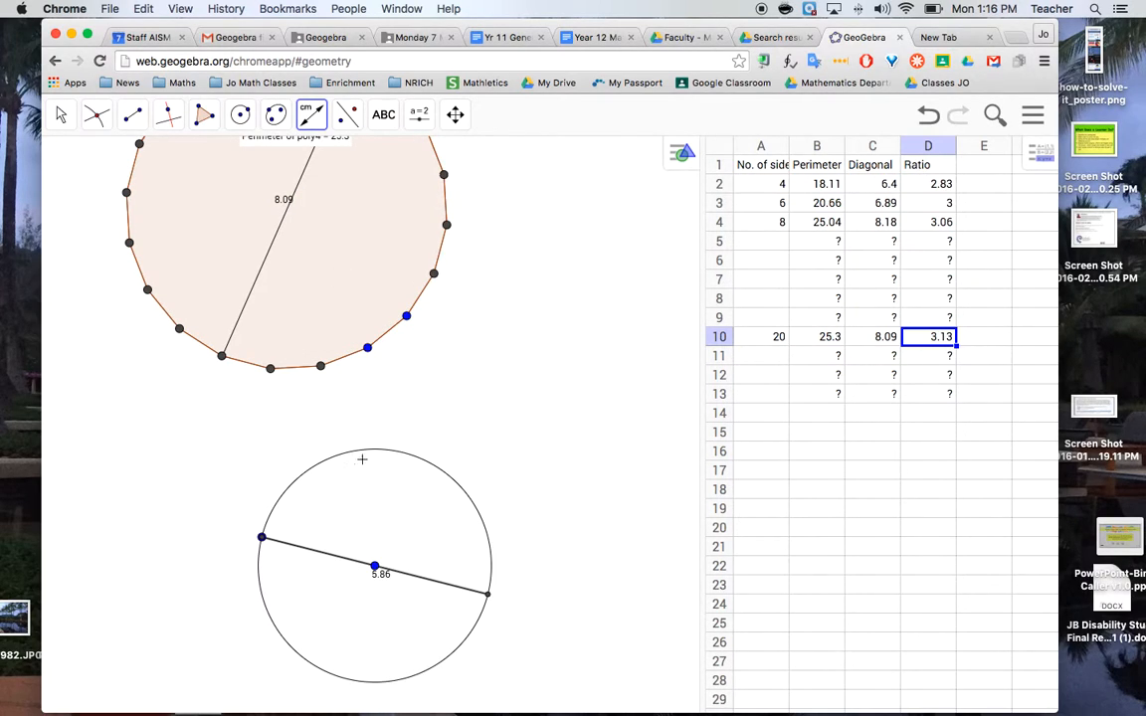
# Measure the circle's circumference and record it in row 13 as Circle, with perimeter 18.41 and diagonal 5.86
pyautogui.click(362, 451)
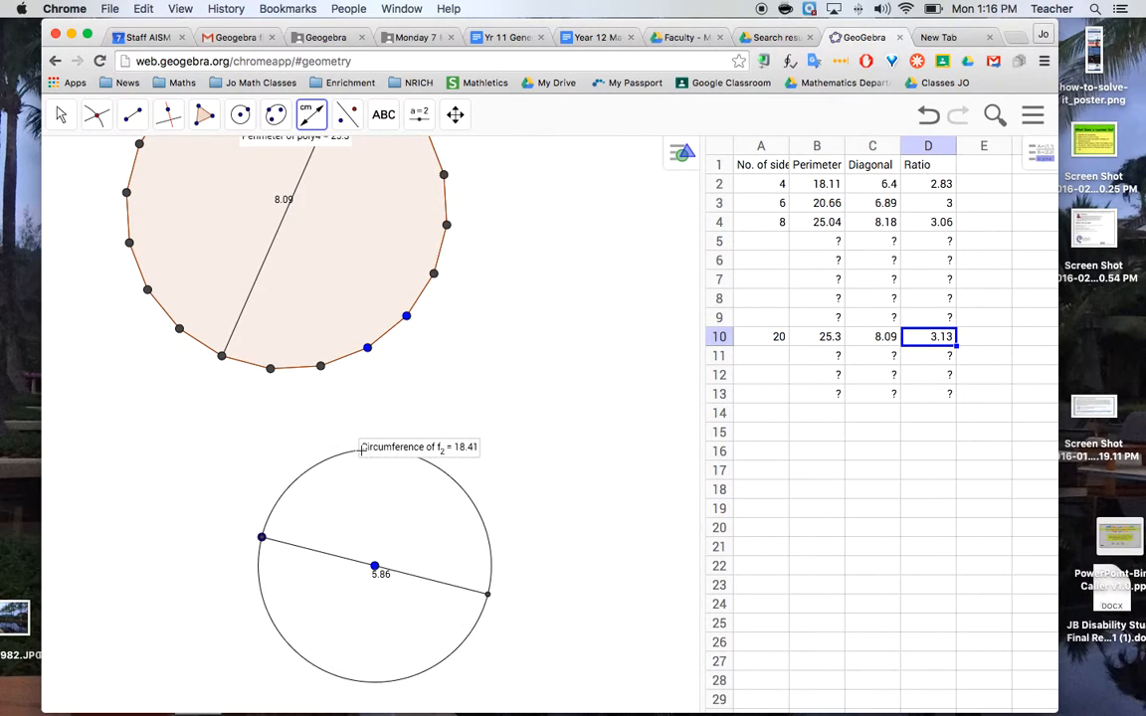
pyautogui.click(775, 396)
pyautogui.write('Circle')
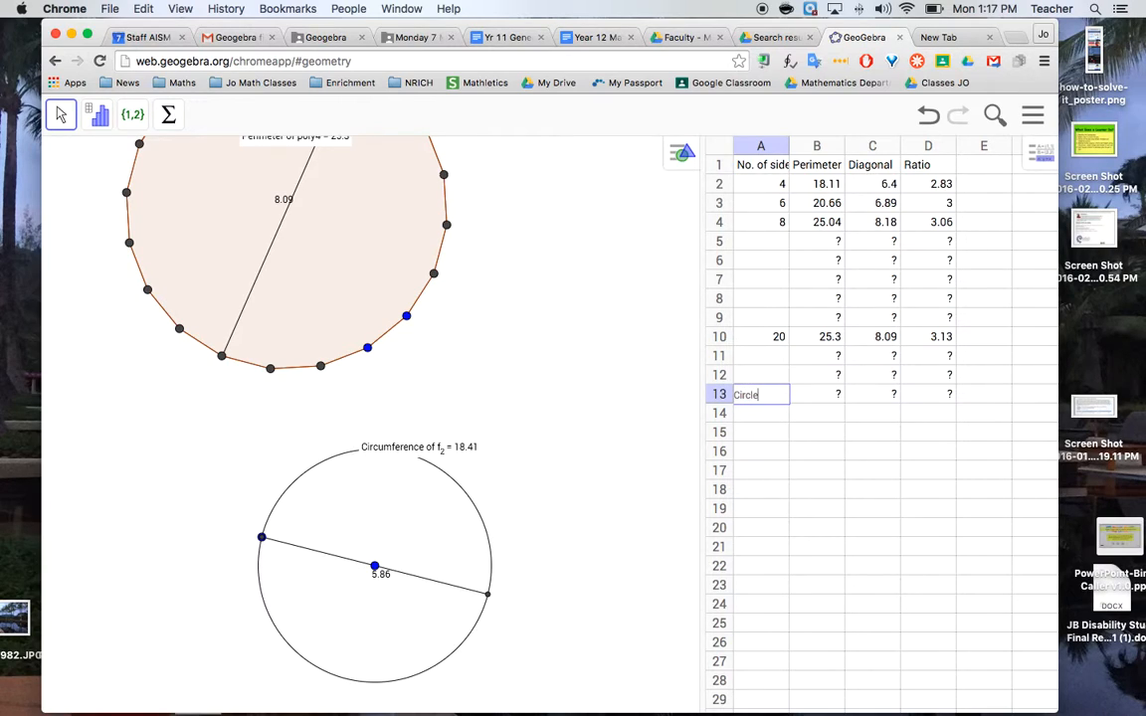
pyautogui.press('Tab')
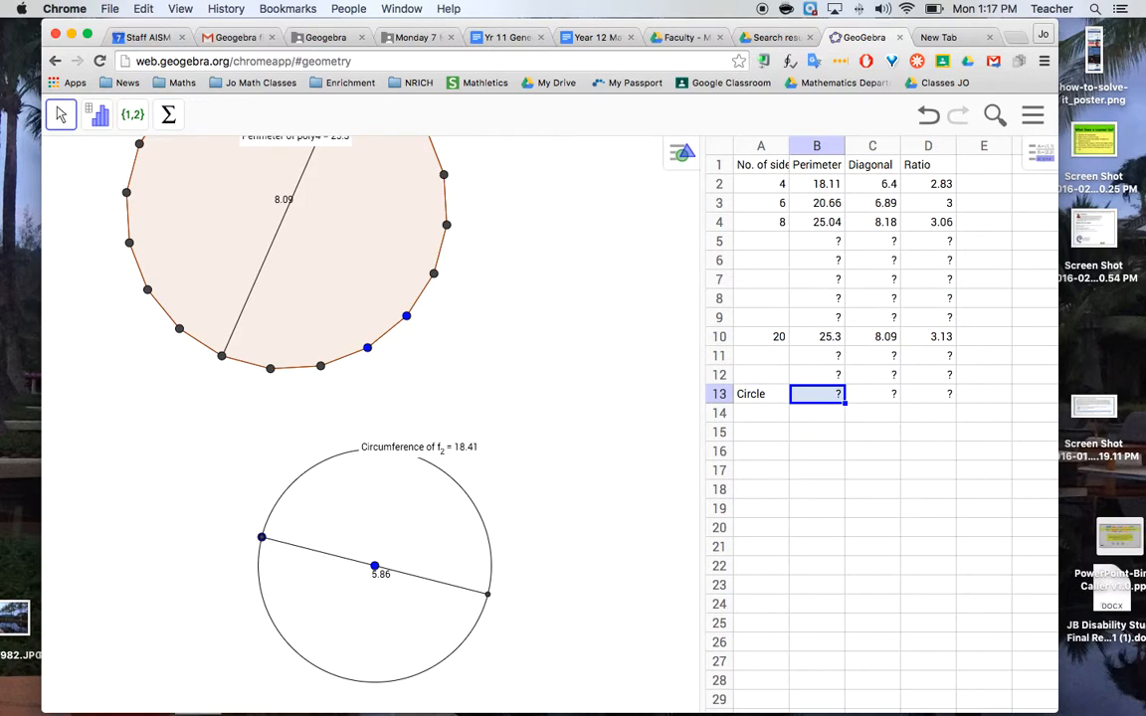
pyautogui.write('18')
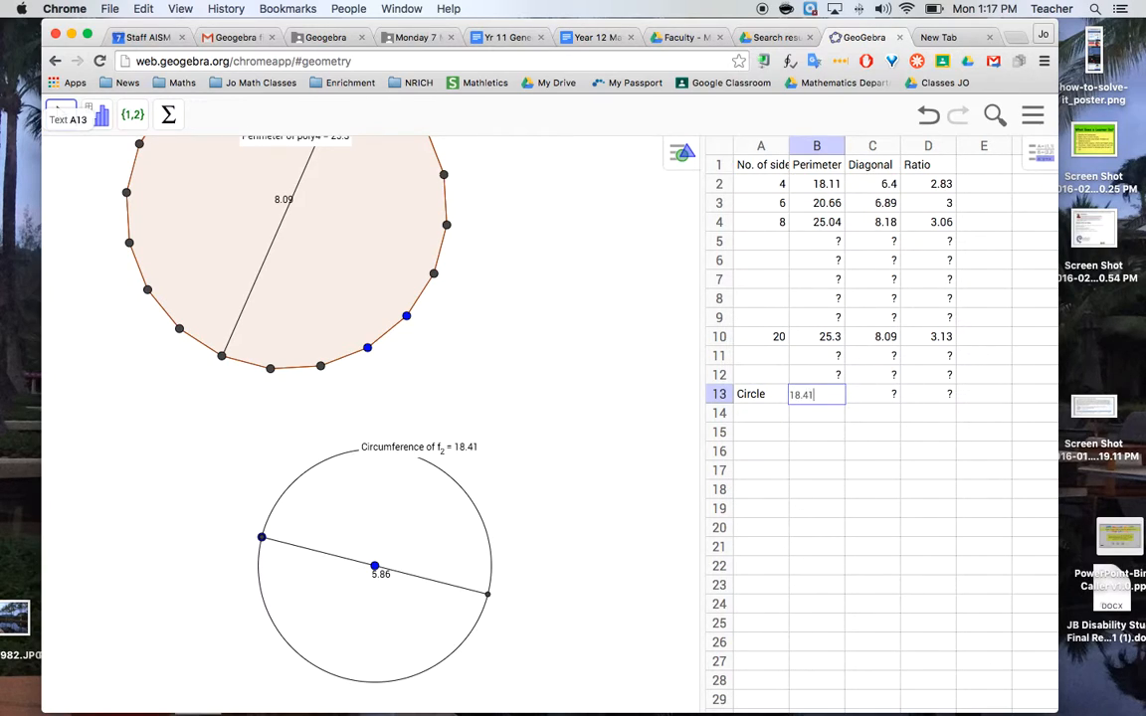
pyautogui.write('.41')
pyautogui.press('Tab')
pyautogui.write('5.86')
pyautogui.press('Tab')
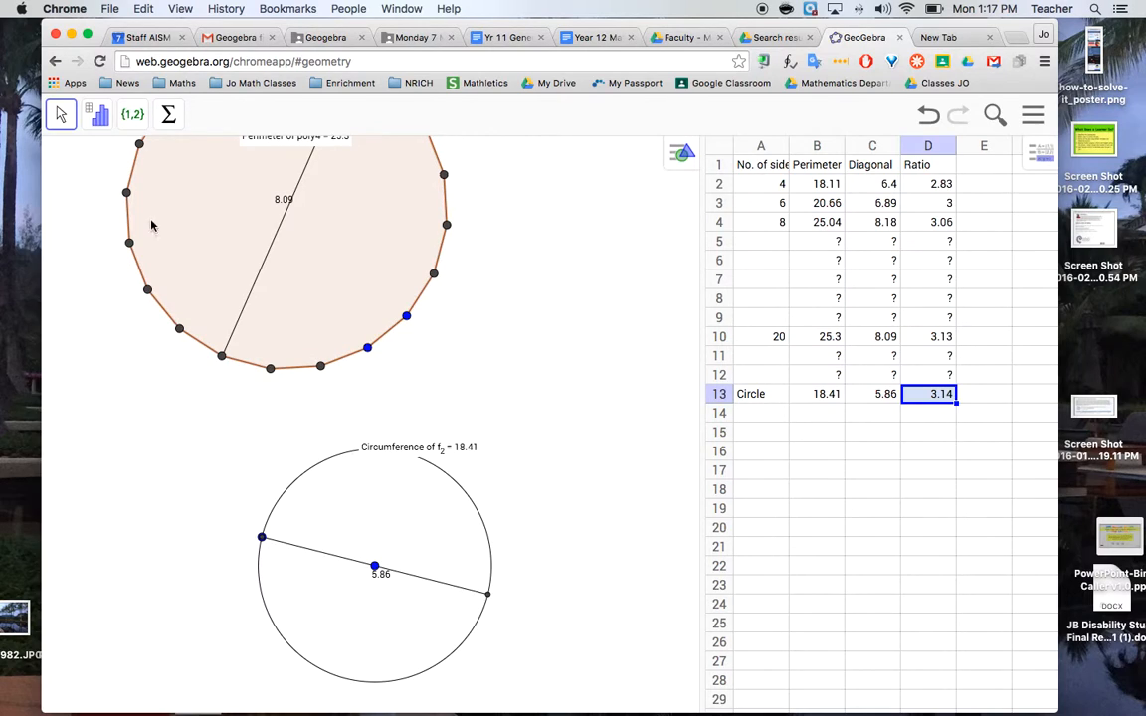
# Enlarge the circle by moving the point on its circumference outward until the diameter is about 8.76
pyautogui.click(63, 159)
pyautogui.moveTo(261, 538); pyautogui.dragTo(204, 529)
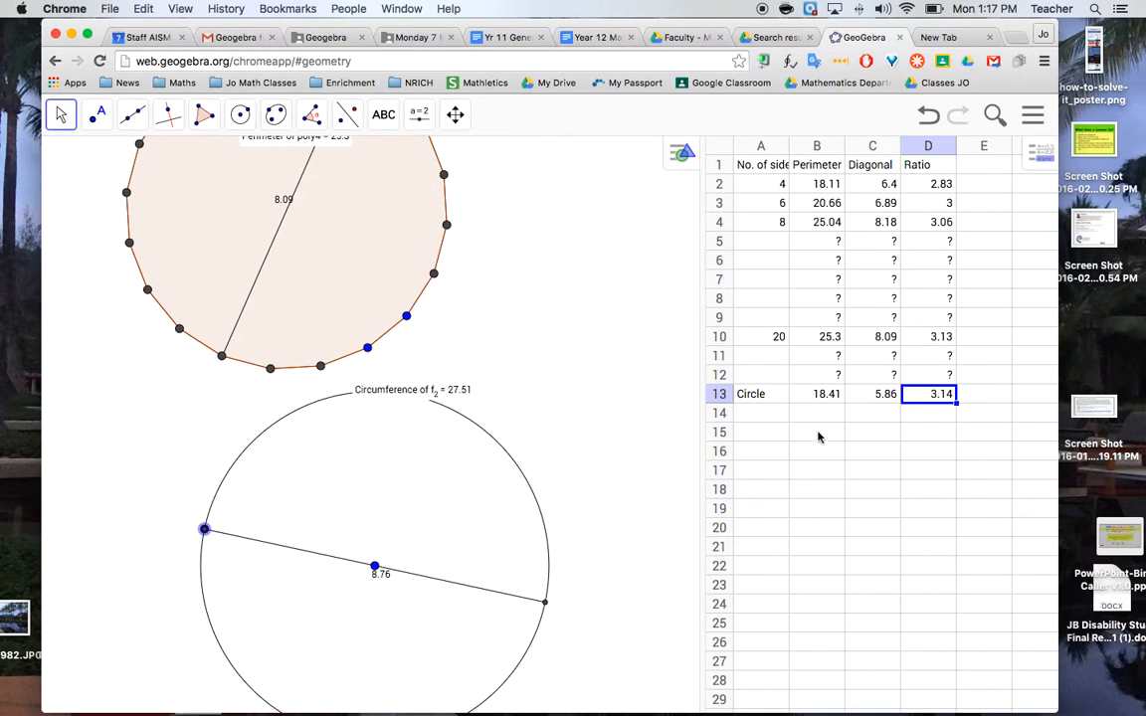
# Record the enlarged circle's perimeter 27.51 and diagonal 8.76 in row 14, and copy the ratio formula from D13 into D14
pyautogui.click(816, 416)
pyautogui.write('27.51')
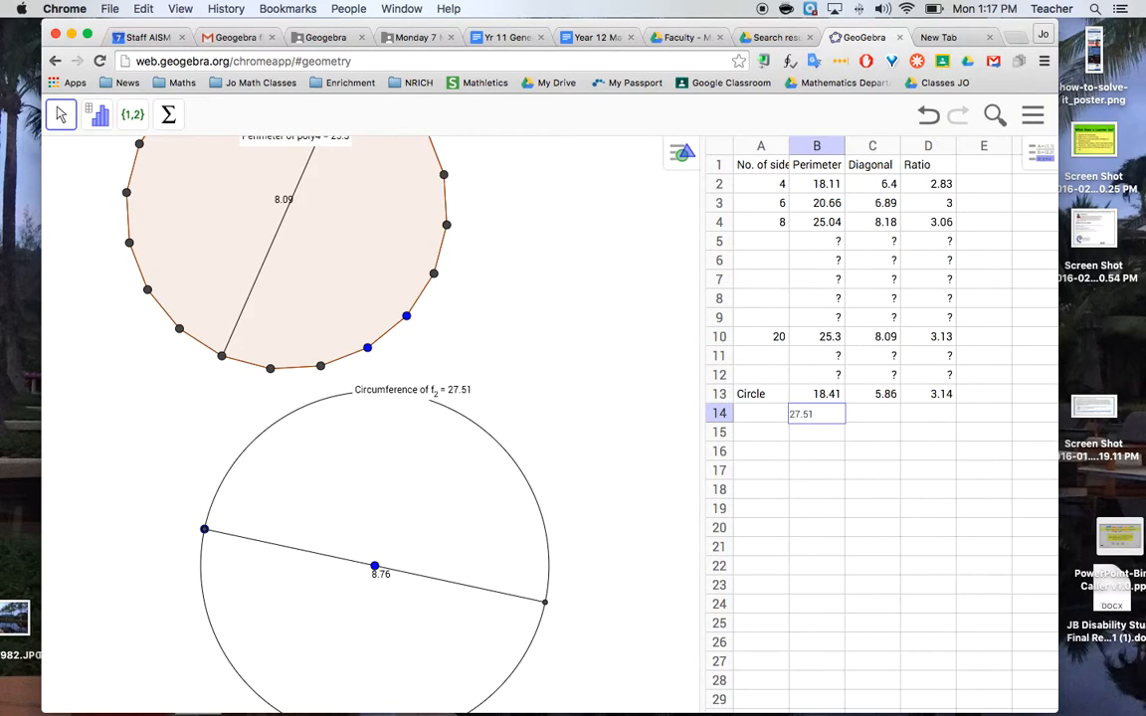
pyautogui.press('Tab')
pyautogui.write('8.76')
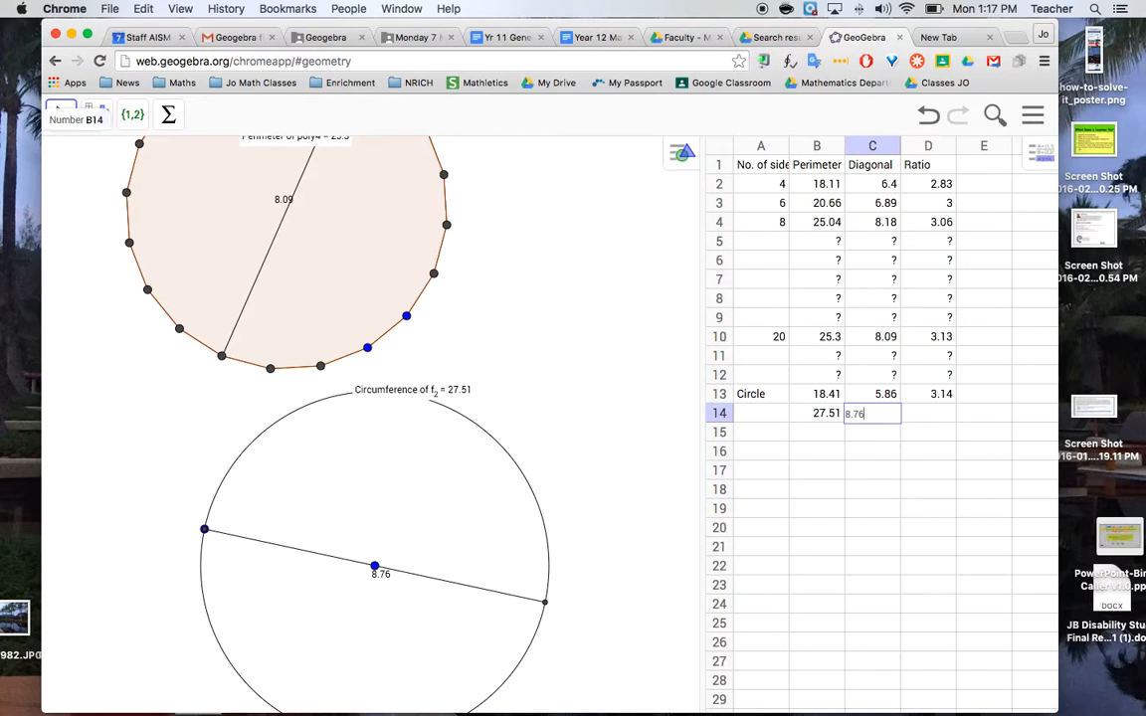
pyautogui.press('Tab')
pyautogui.click(940, 397)
pyautogui.moveTo(957, 403); pyautogui.dragTo(951, 420)
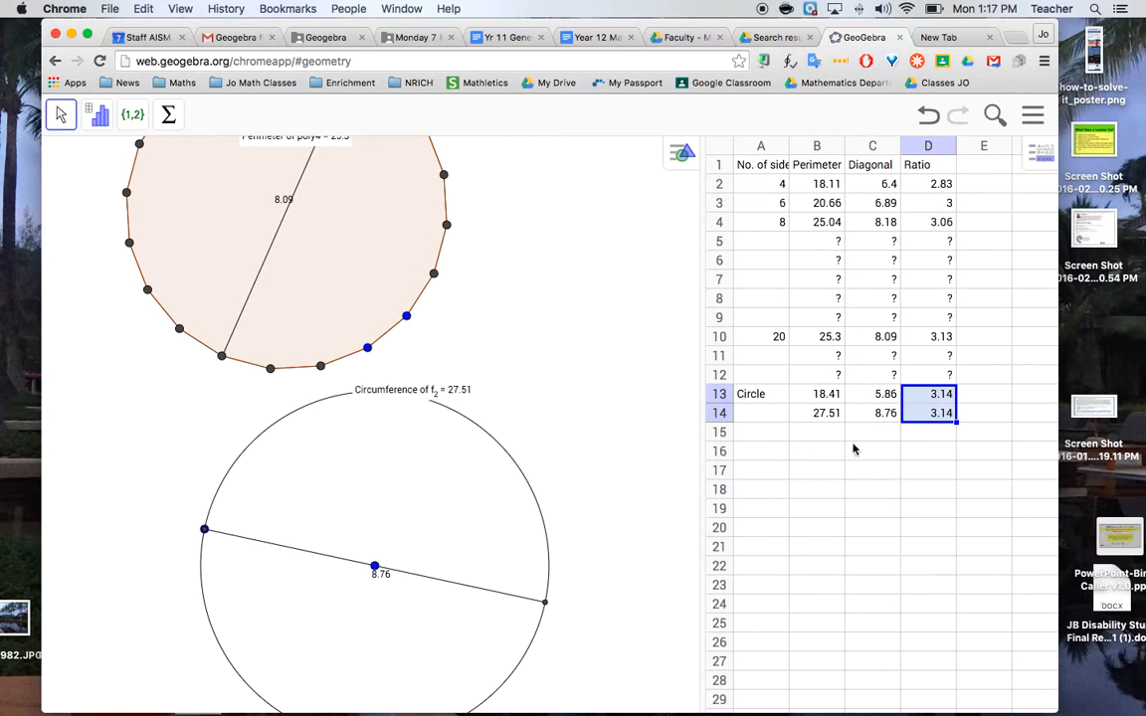